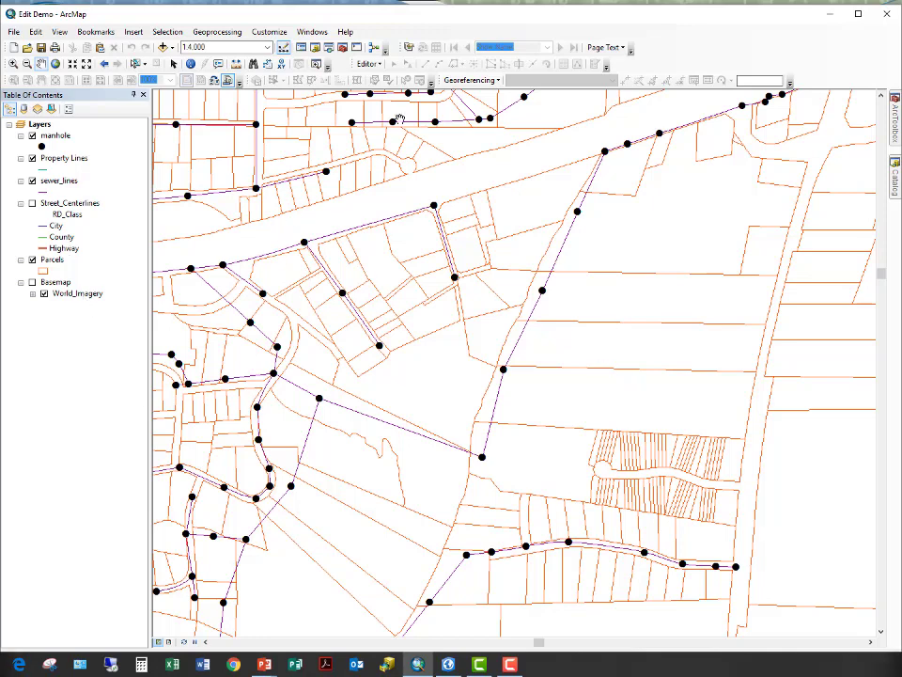
Open the Editor menu on the Editor toolbar of the Edit Demo map
left_click(368, 63)
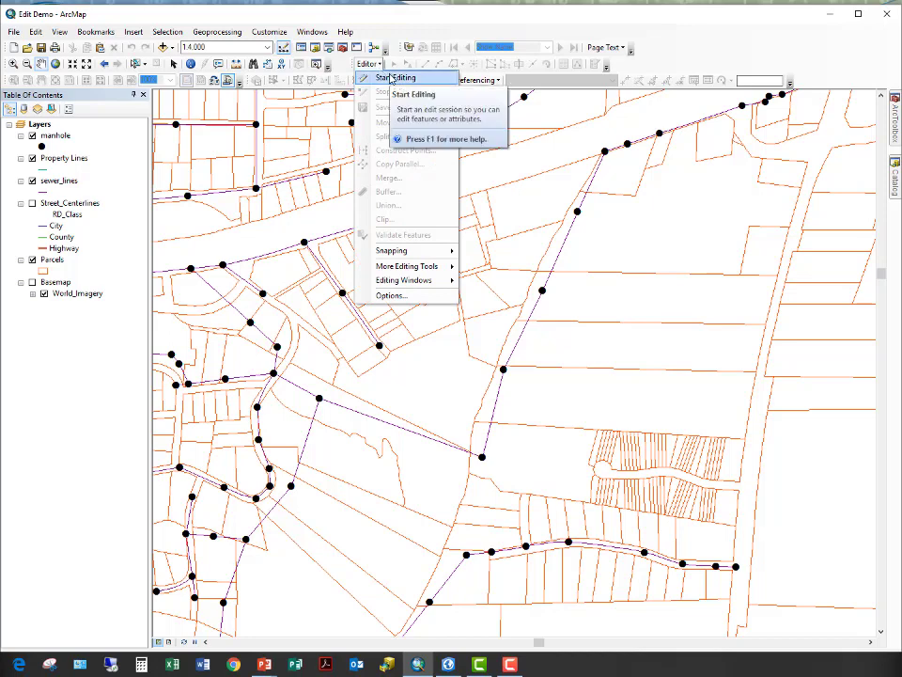
Start an edit session on the Edit Demo map's layers
left_click(389, 81)
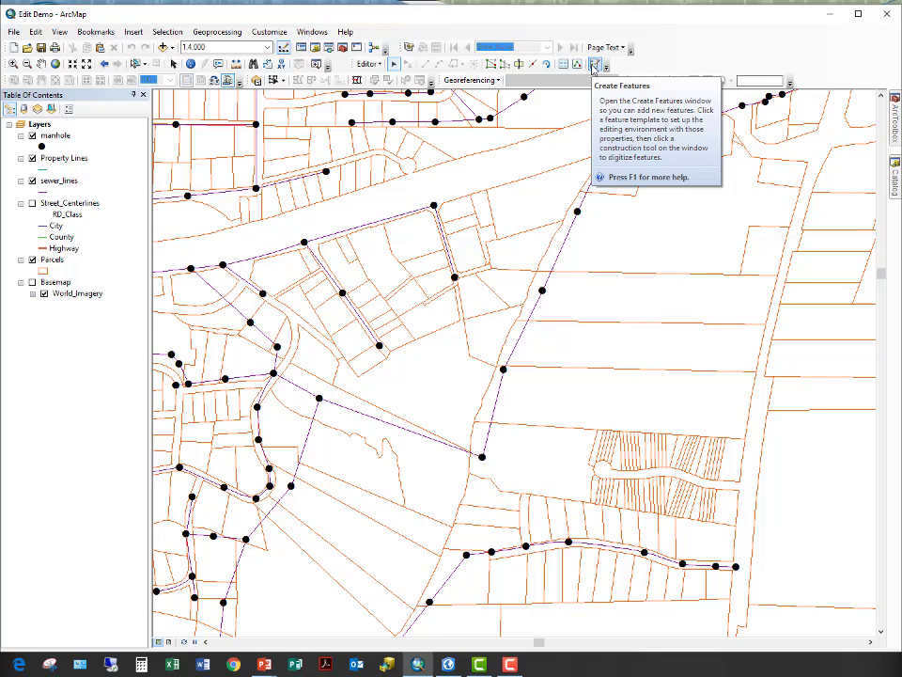
Show the Create Features templates and find out why Street_Centerlines templates are missing
left_click(595, 66)
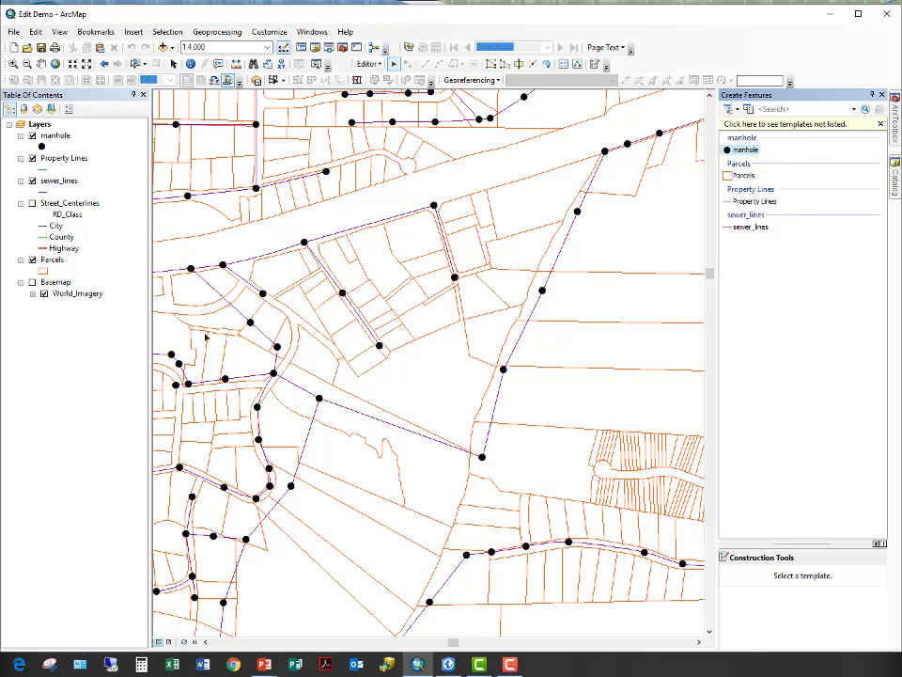
left_click(803, 125)
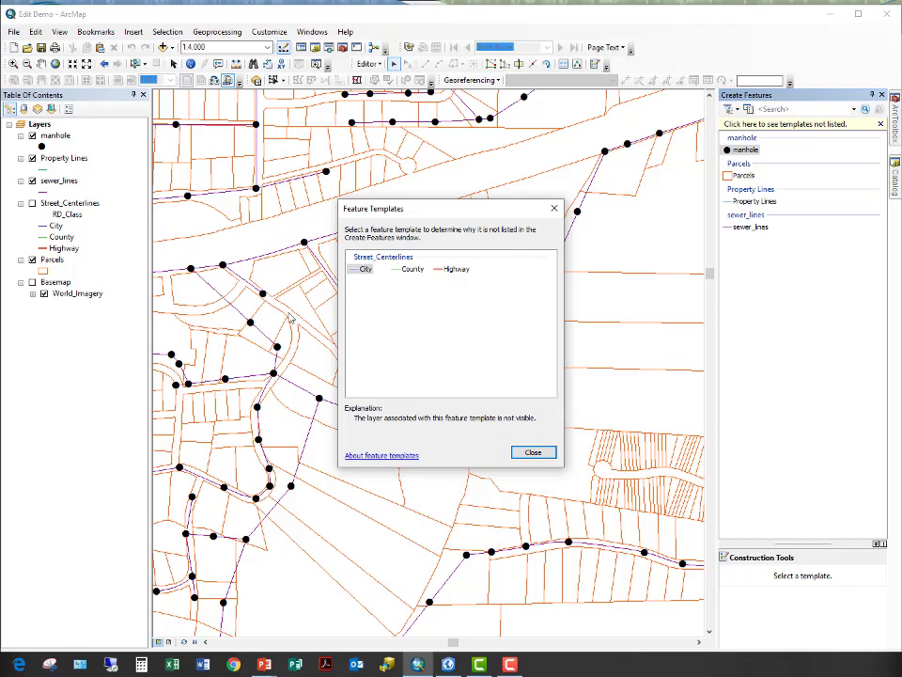
Switch on Street_Centerlines so its City, County and Highway templates are listed
left_click(533, 453)
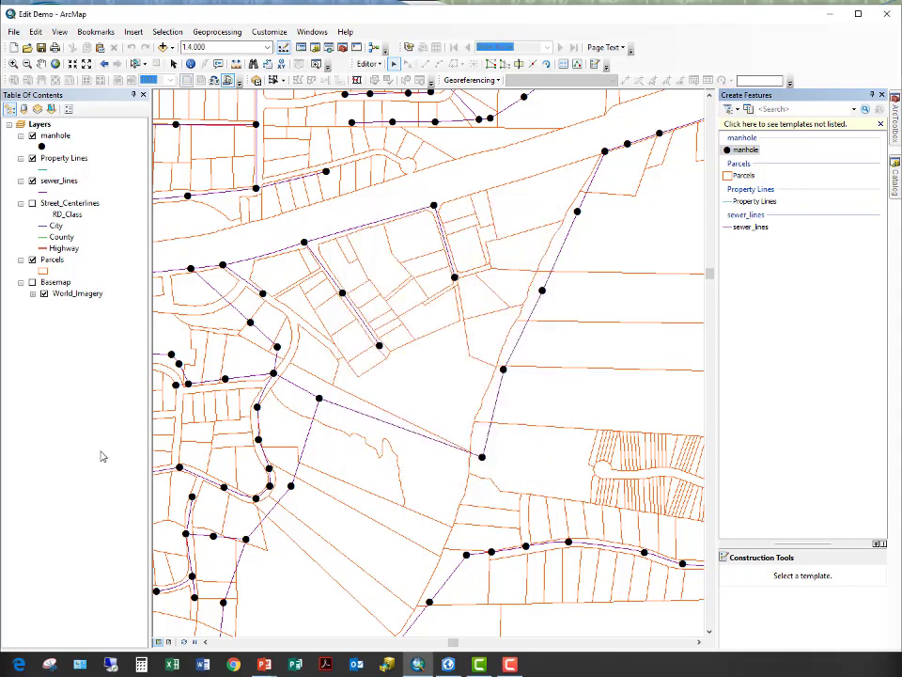
left_click(32, 203)
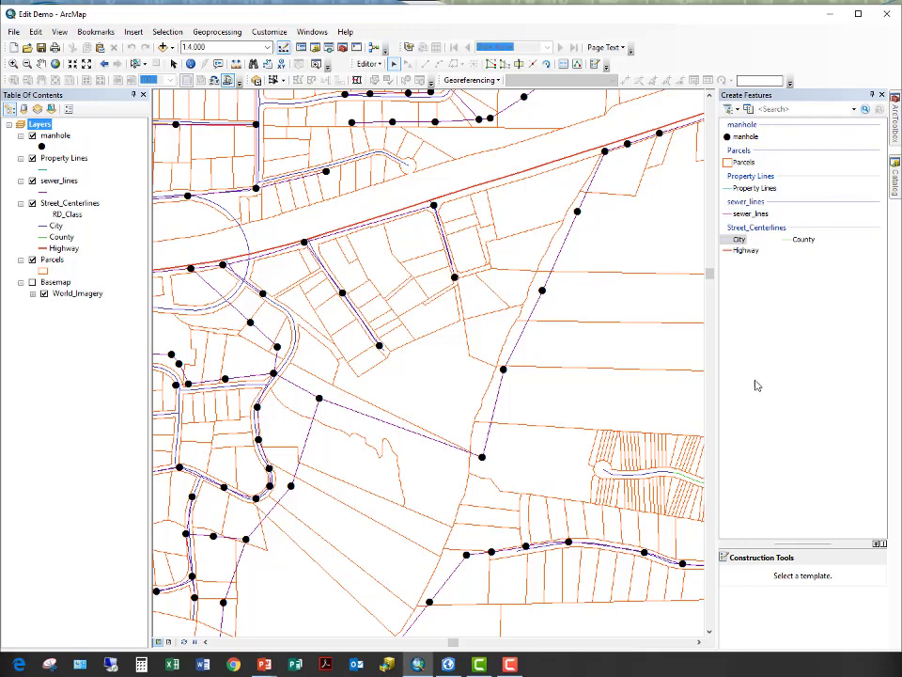
left_click(746, 137)
Give the manhole template a default Condition of Good, keeping Point as its default tool
right_click(747, 137)
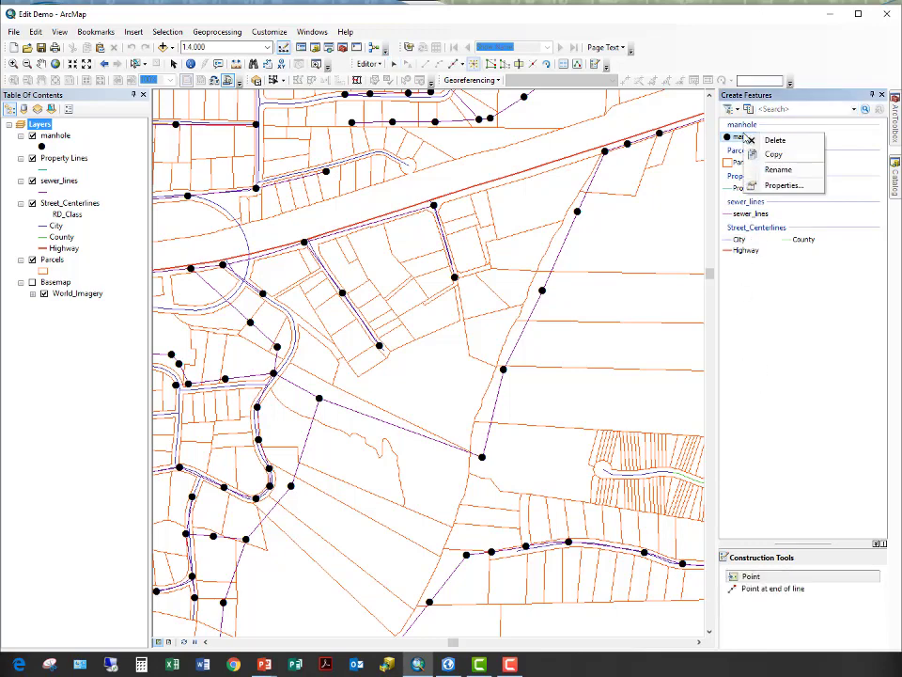
left_click(778, 185)
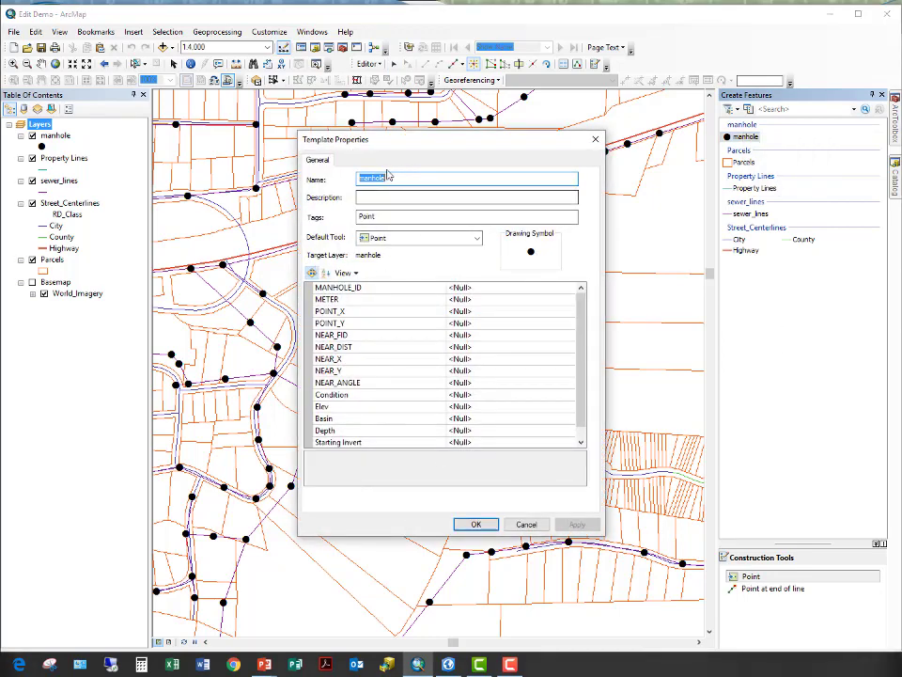
left_click(447, 176)
left_click(448, 197)
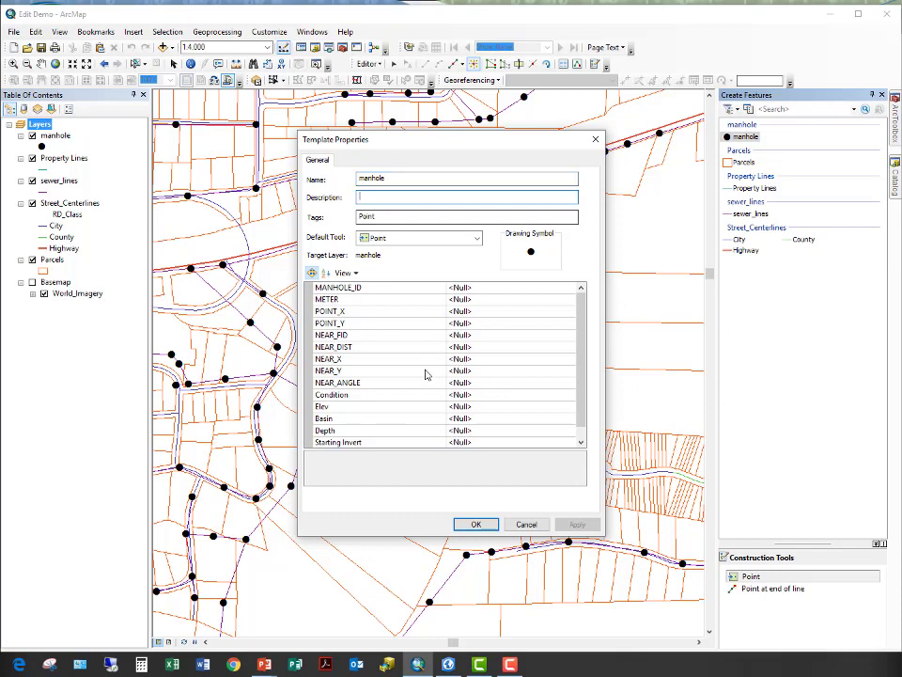
left_click(388, 216)
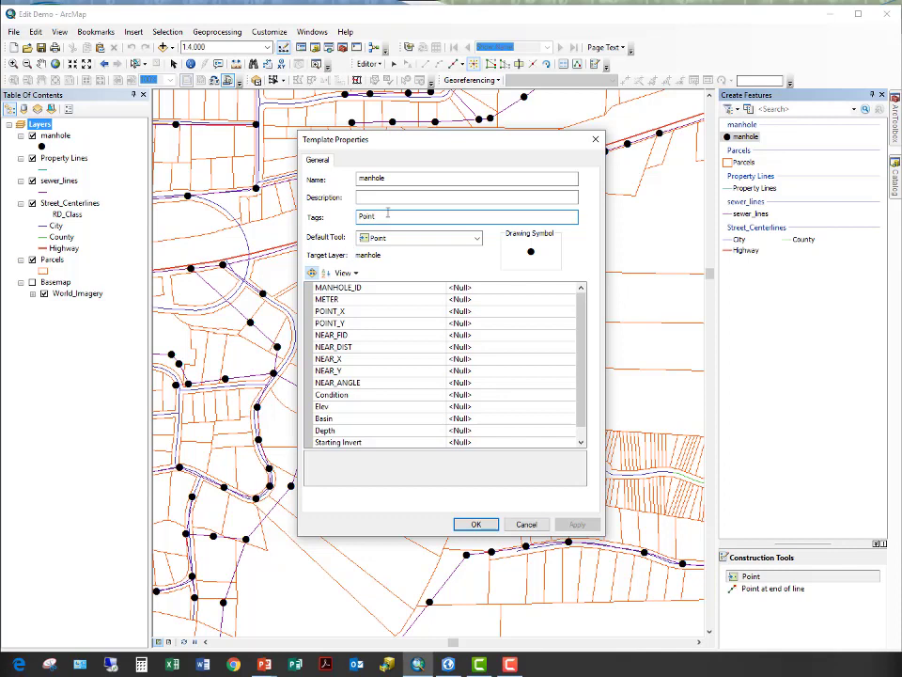
left_click(431, 239)
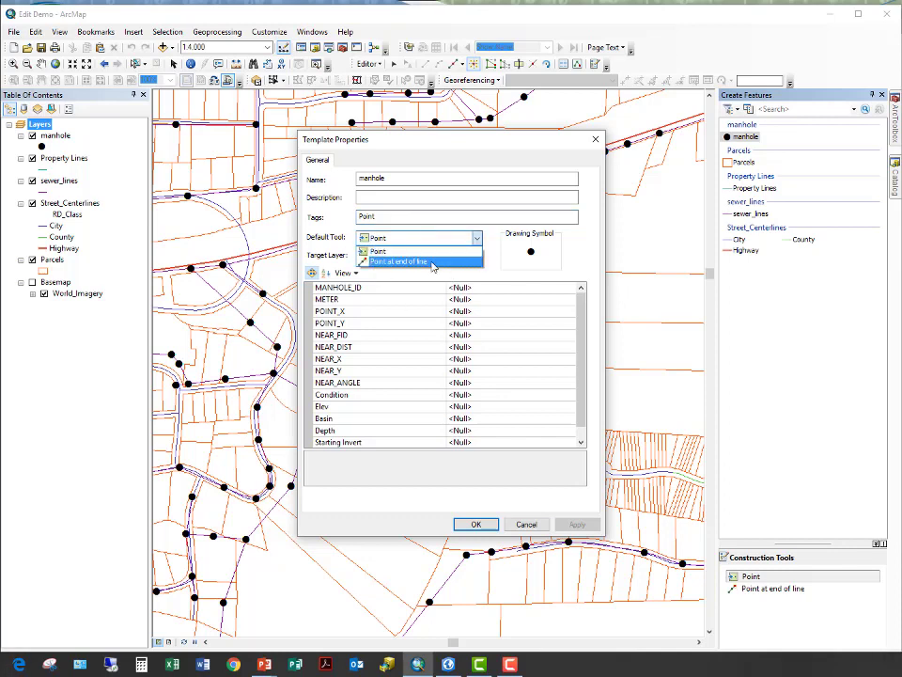
left_click(381, 251)
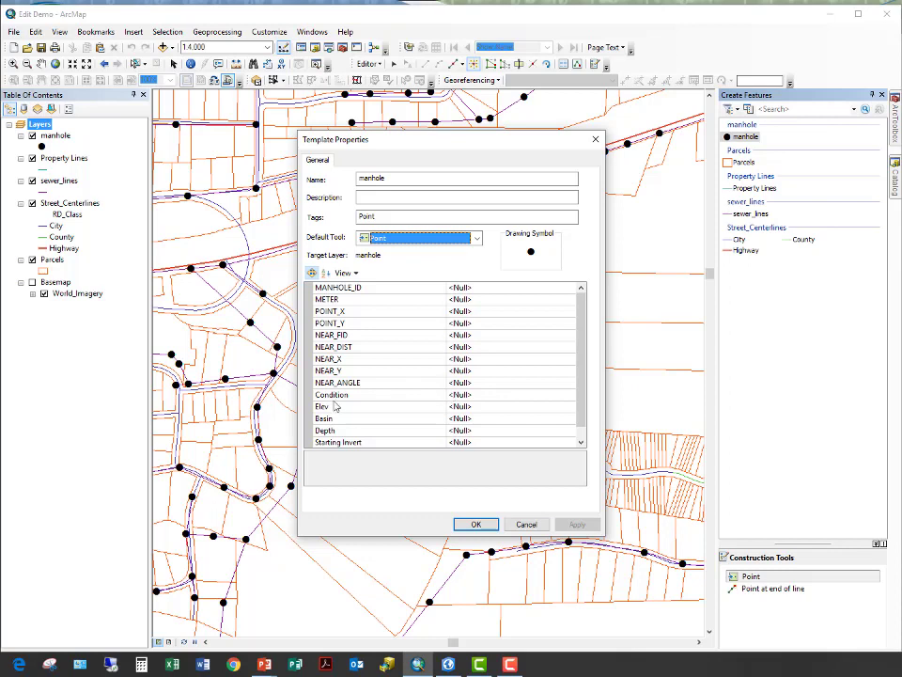
left_click(477, 395)
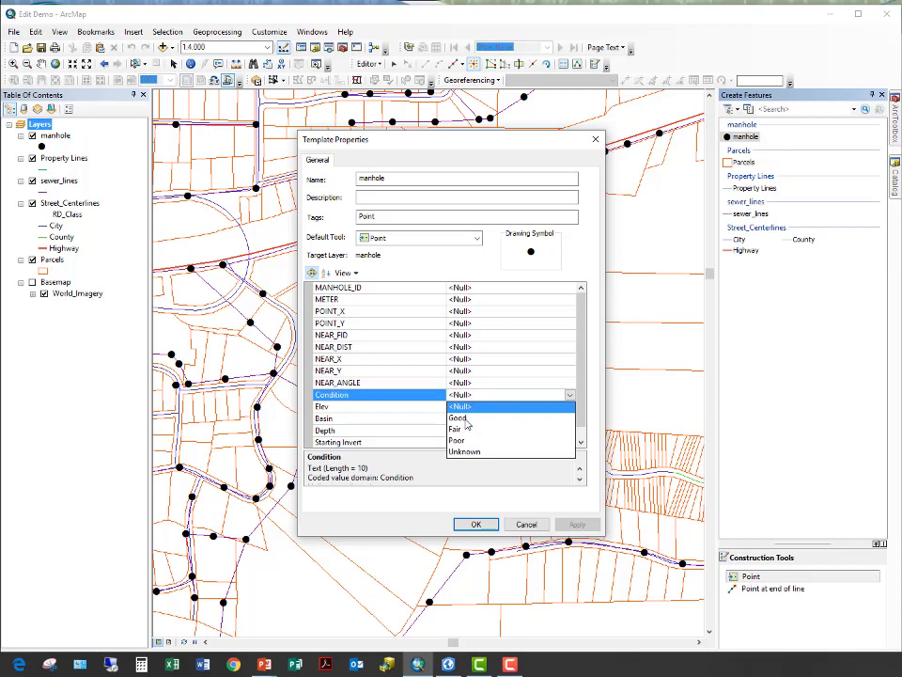
left_click(465, 419)
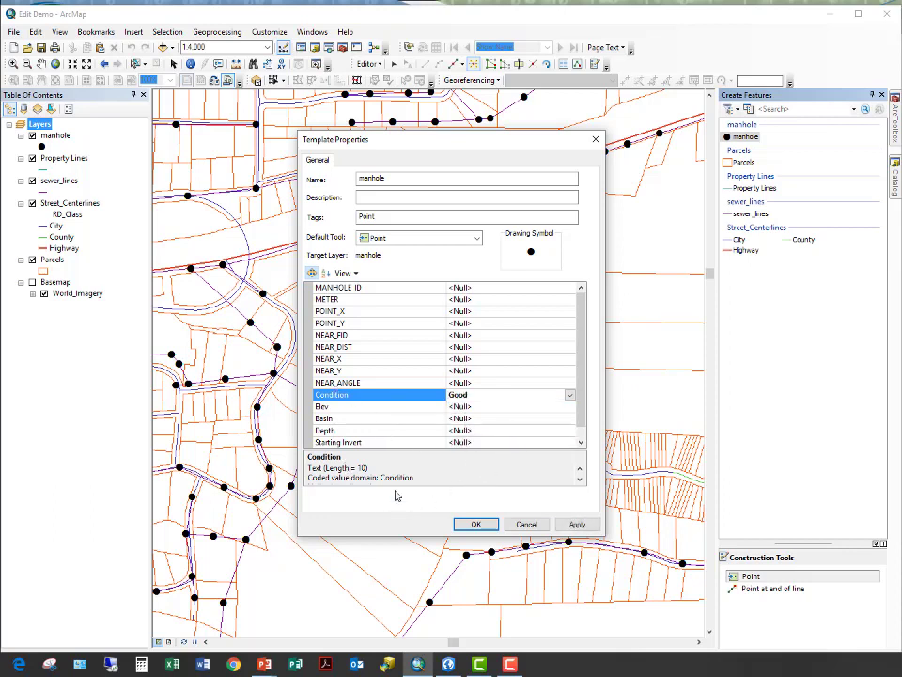
left_click(577, 524)
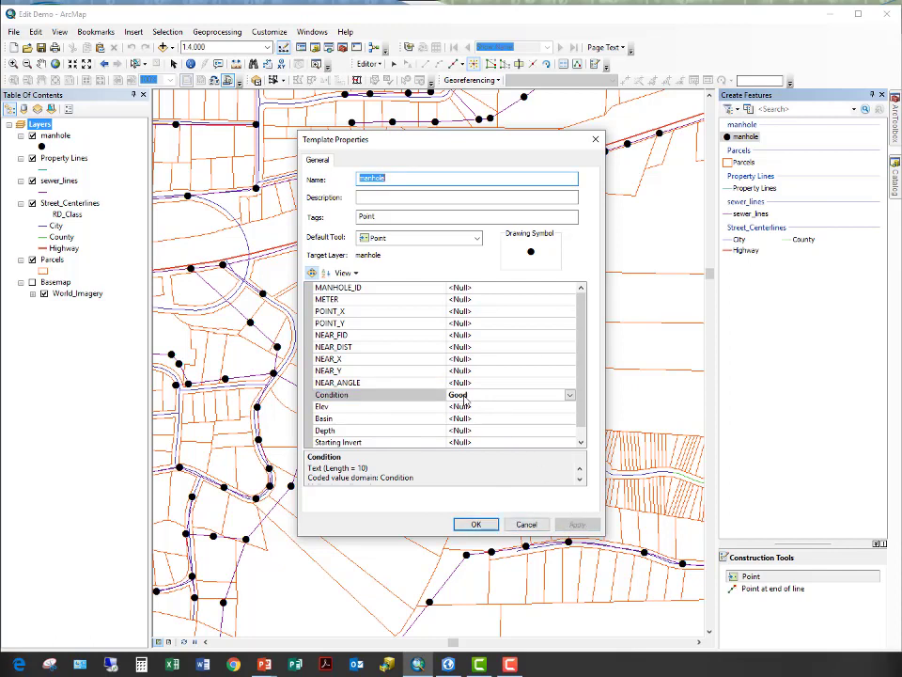
left_click(476, 525)
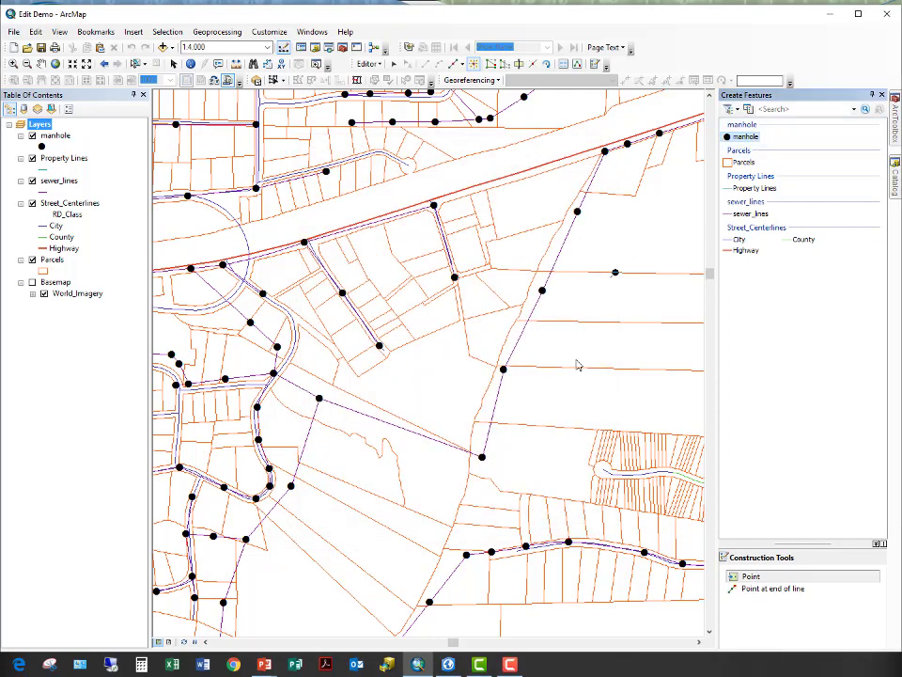
Add manhole points east of the sewer line and confirm the first shows Condition Good
left_click(588, 396)
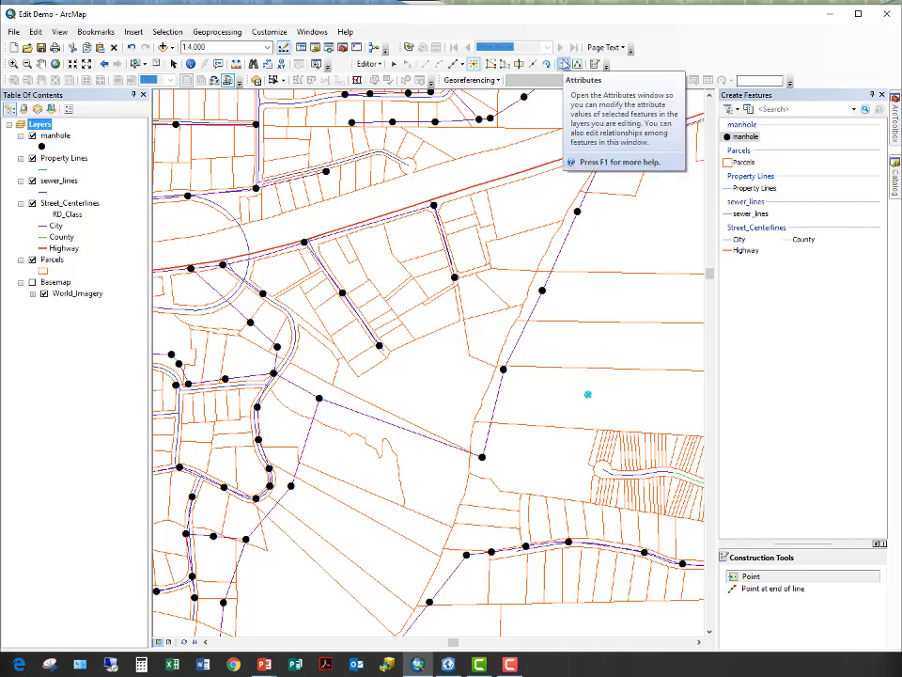
left_click(564, 63)
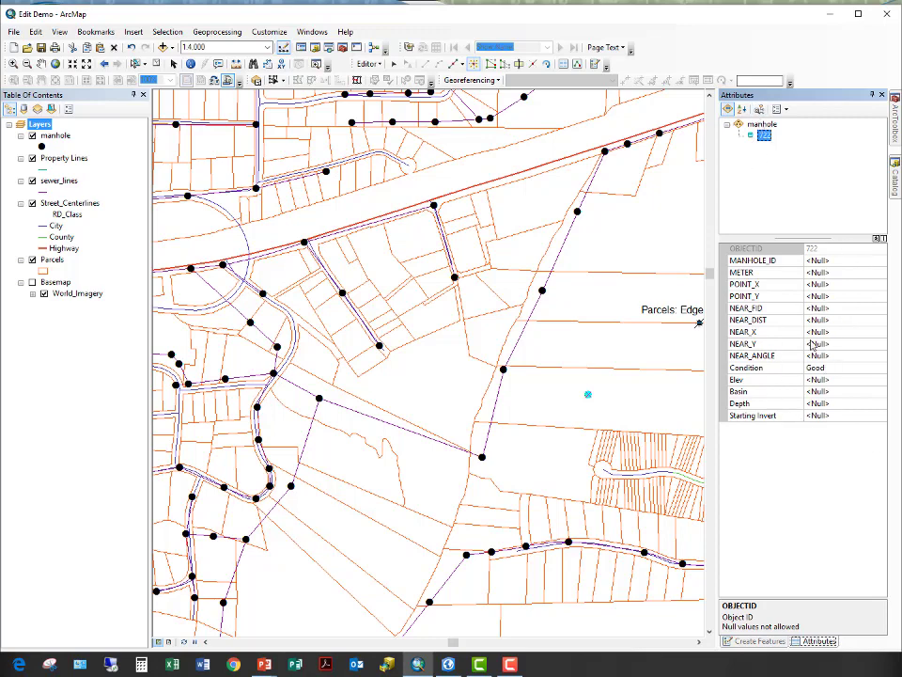
left_click(759, 641)
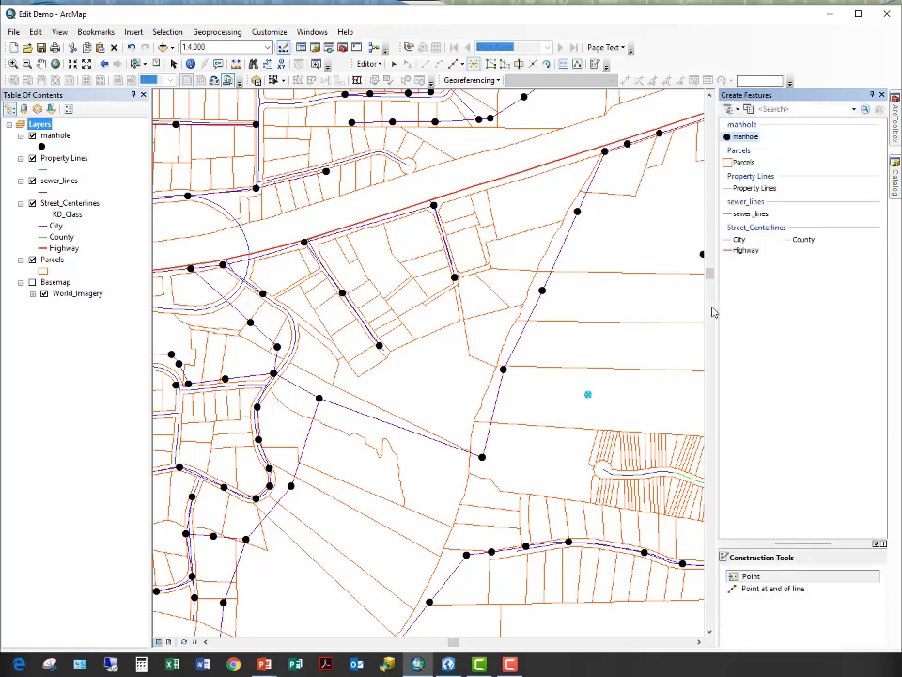
left_click(701, 228)
left_click(54, 183)
Symbolize sewer_lines by unique MATERIAL values using a multicolour scheme
right_click(54, 183)
left_click(122, 449)
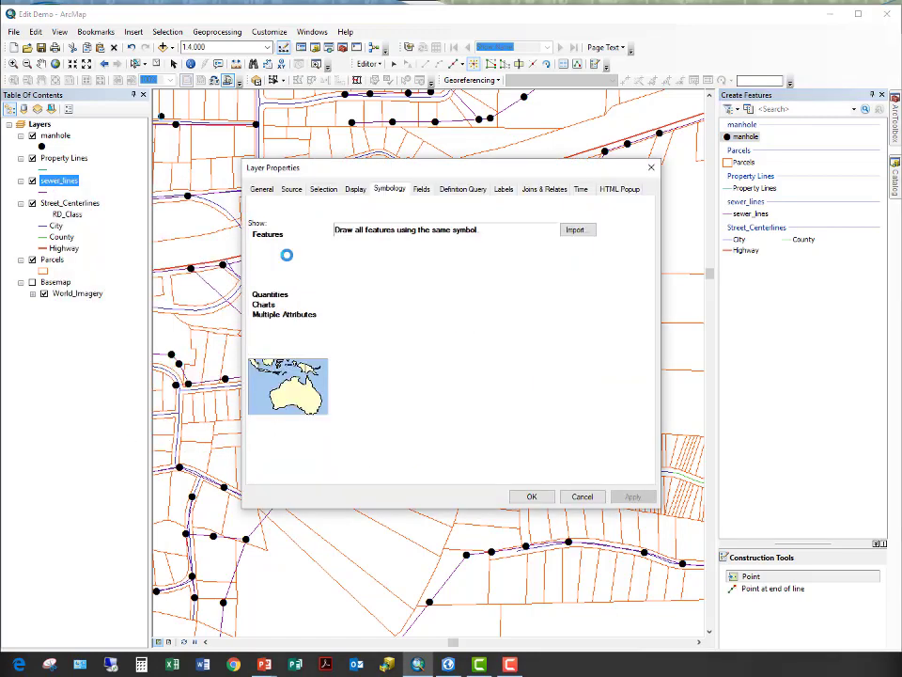
left_click(275, 245)
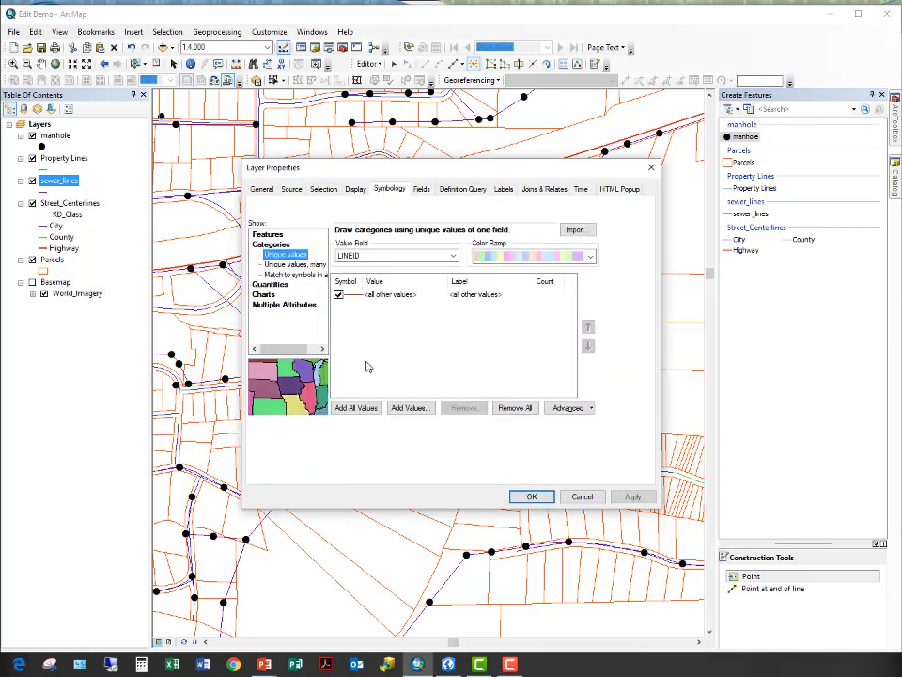
left_click(453, 257)
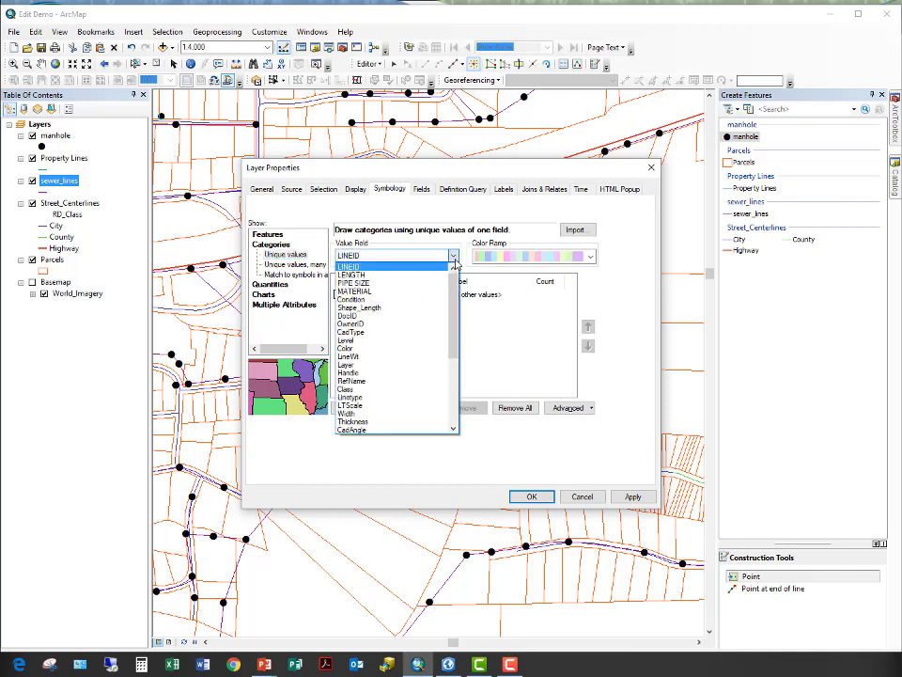
left_click(409, 292)
left_click(355, 408)
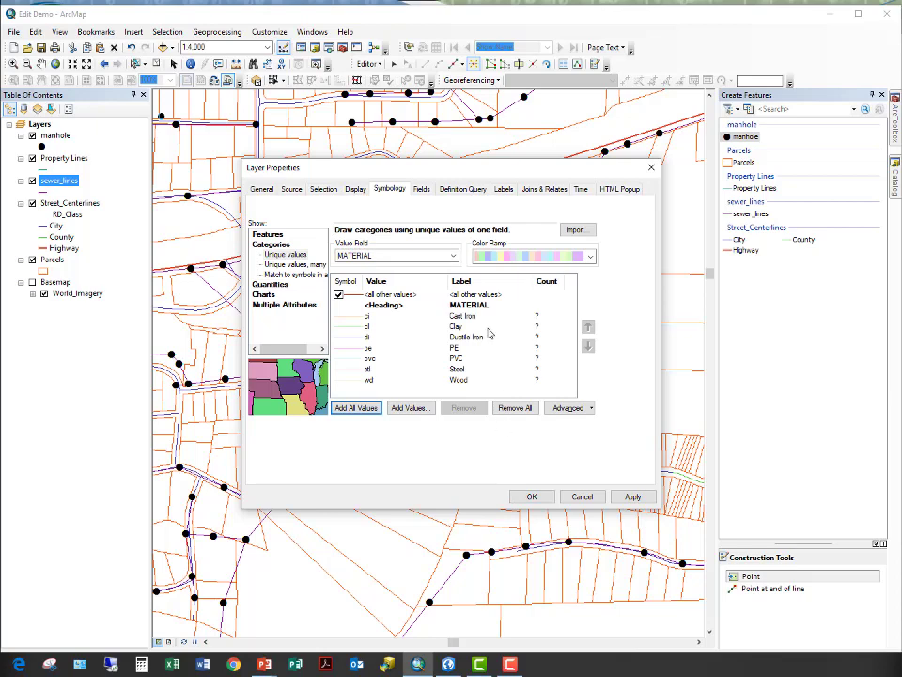
left_click(590, 256)
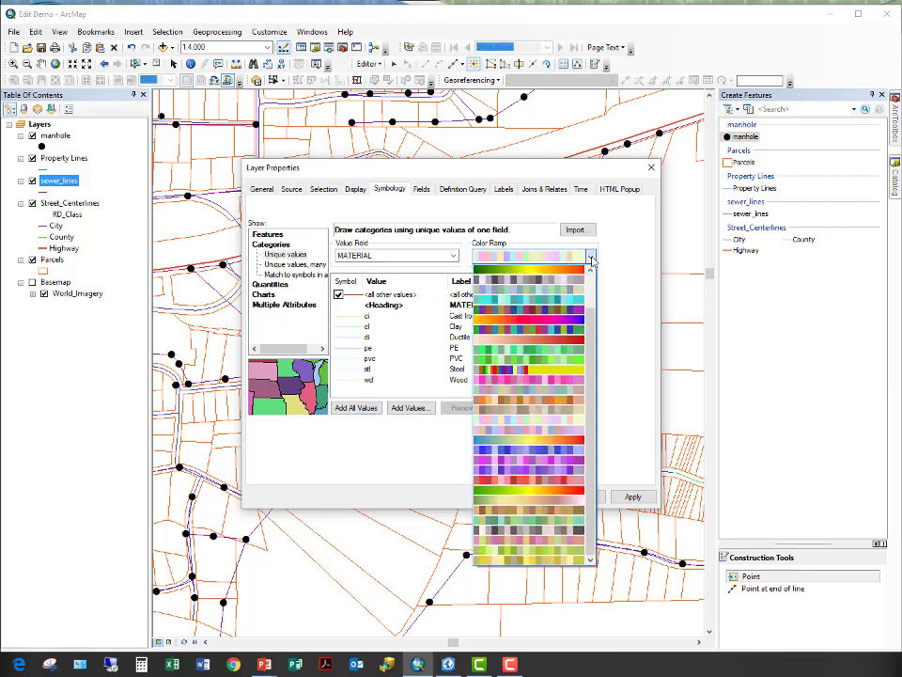
left_click(544, 320)
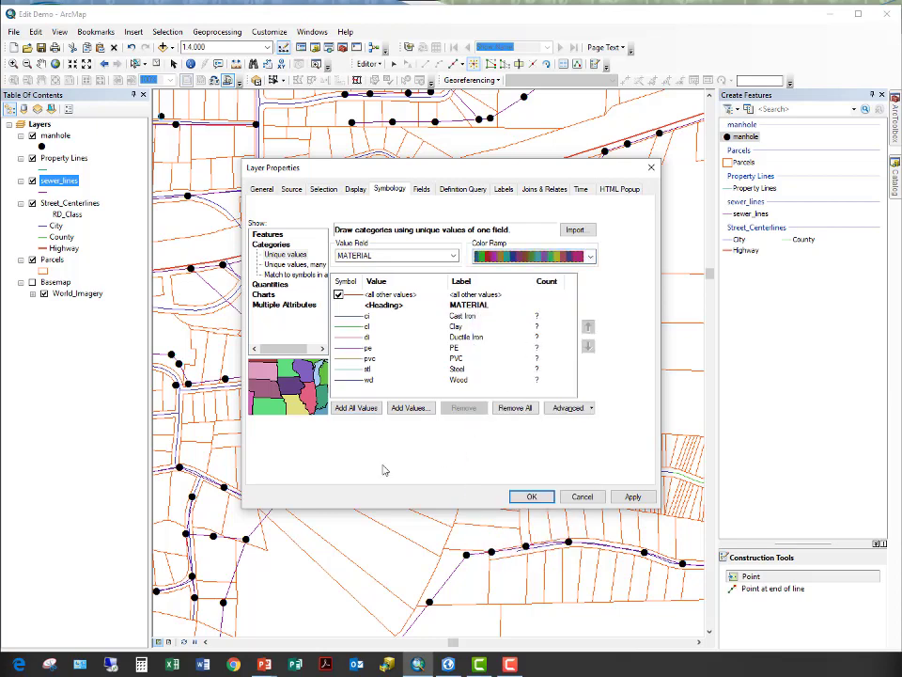
left_click(532, 496)
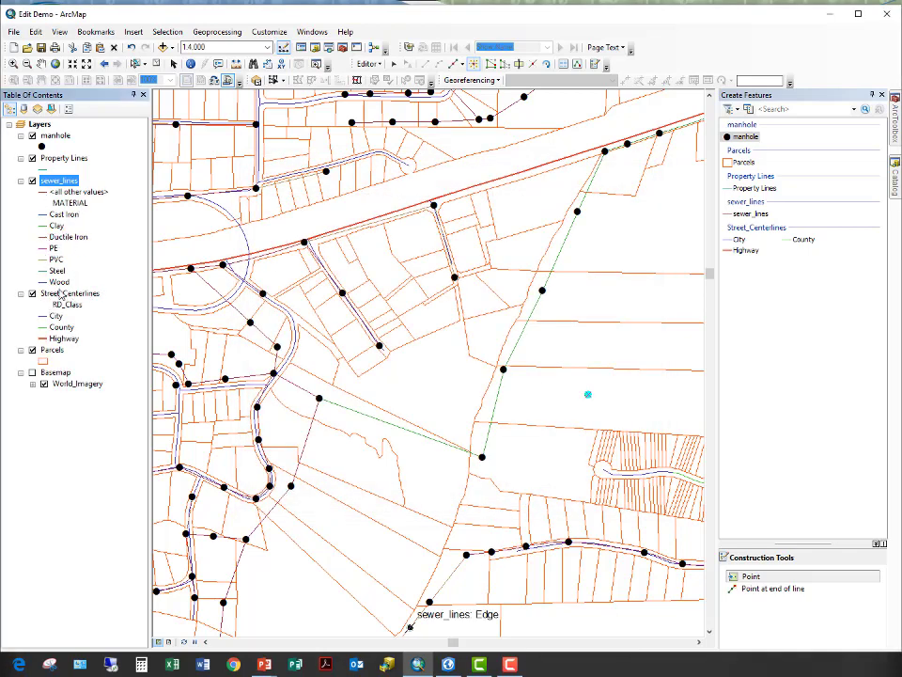
Place a manhole point east of the green sewer line, undoing any stray point
left_click(657, 384)
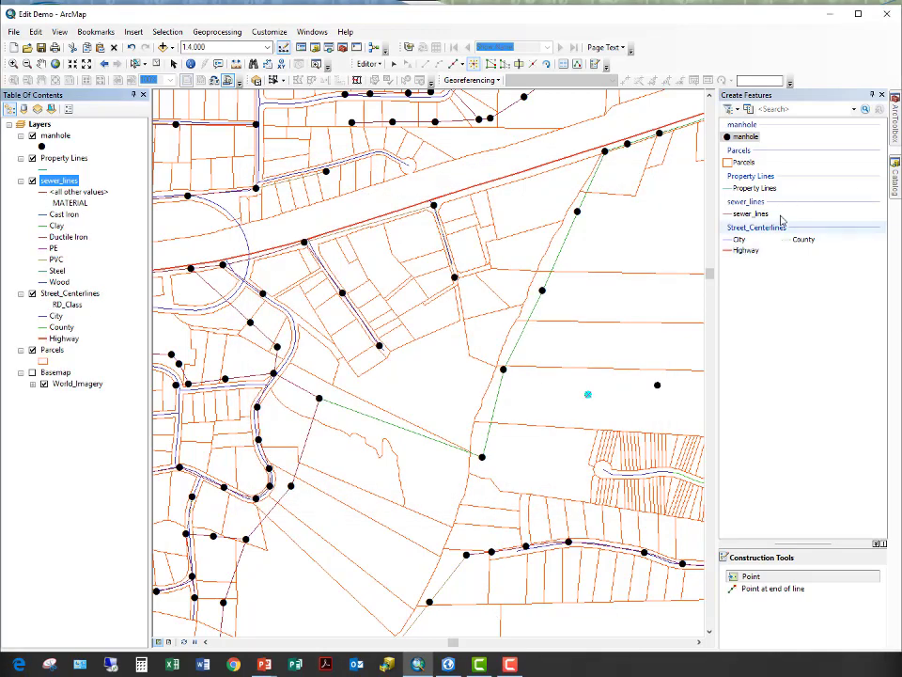
key("ctrl+z")
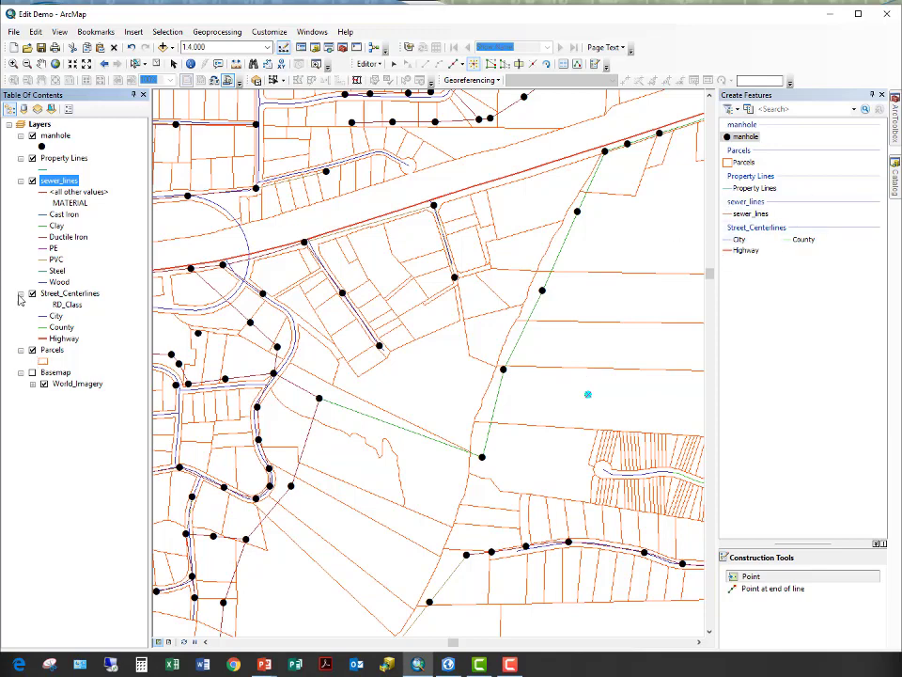
key("ctrl+y")
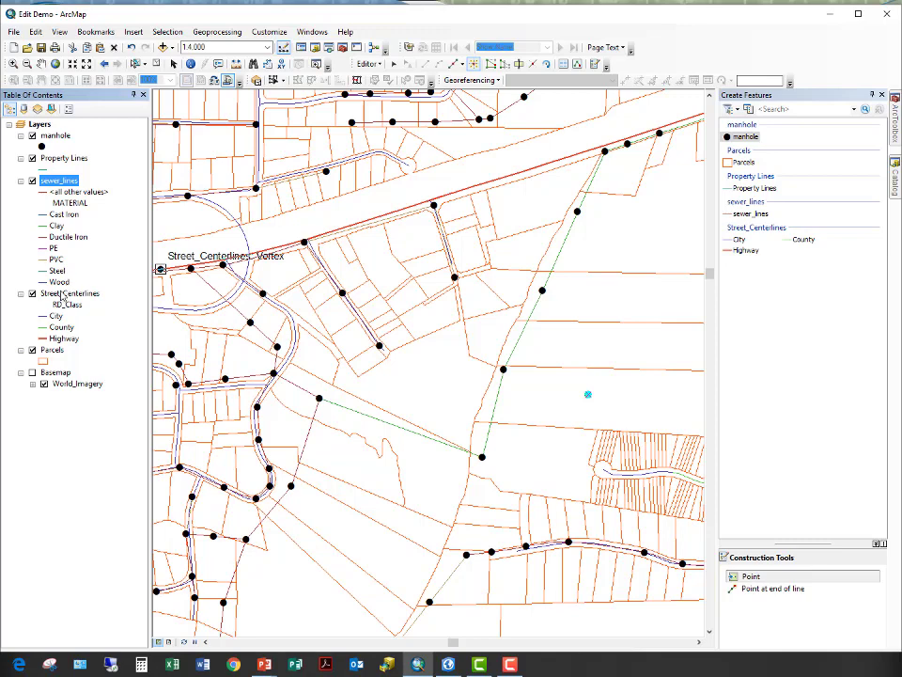
key("ctrl+y")
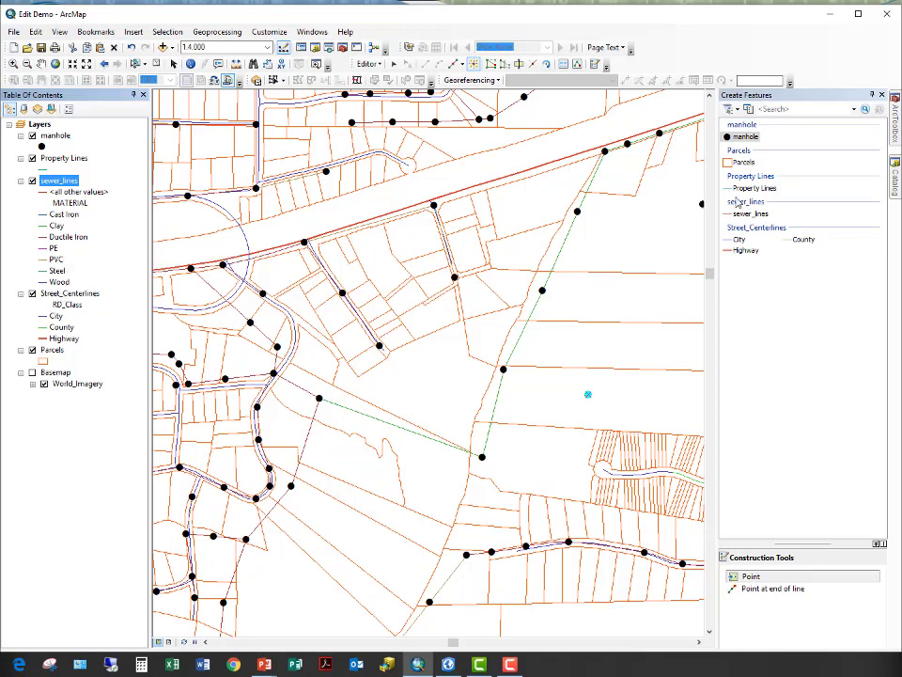
key("ctrl+z")
Begin new feature templates for the sewer_lines layer only, excluding manhole
left_click(753, 113)
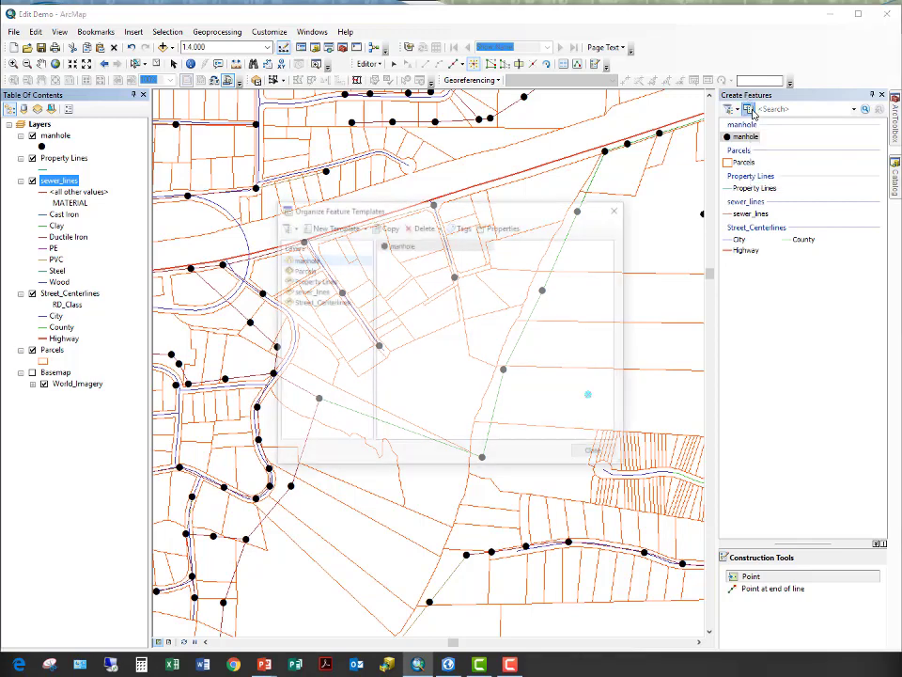
left_click(330, 227)
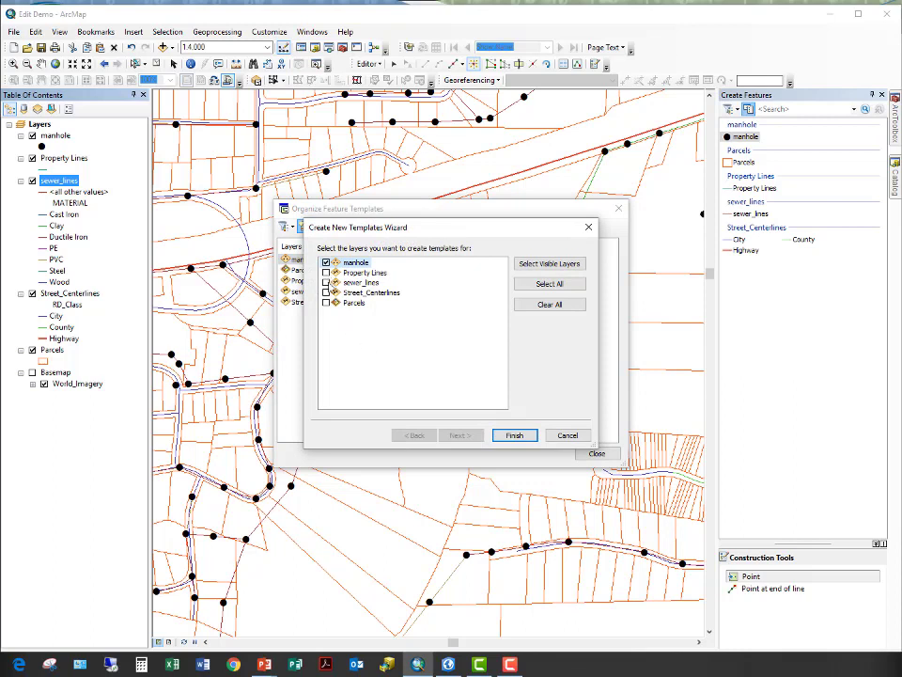
left_click(326, 282)
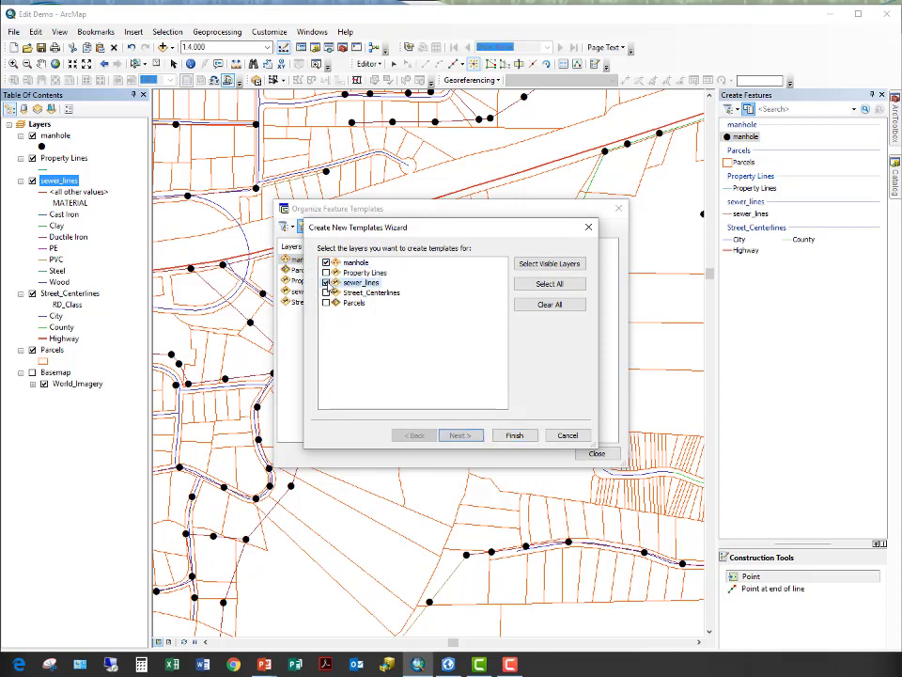
left_click(326, 262)
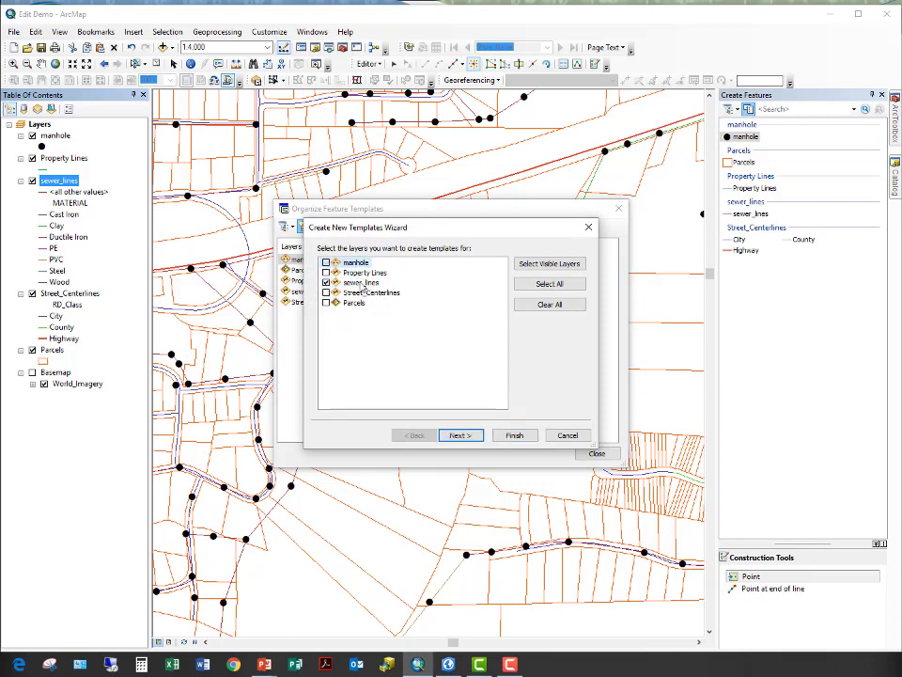
left_click(474, 439)
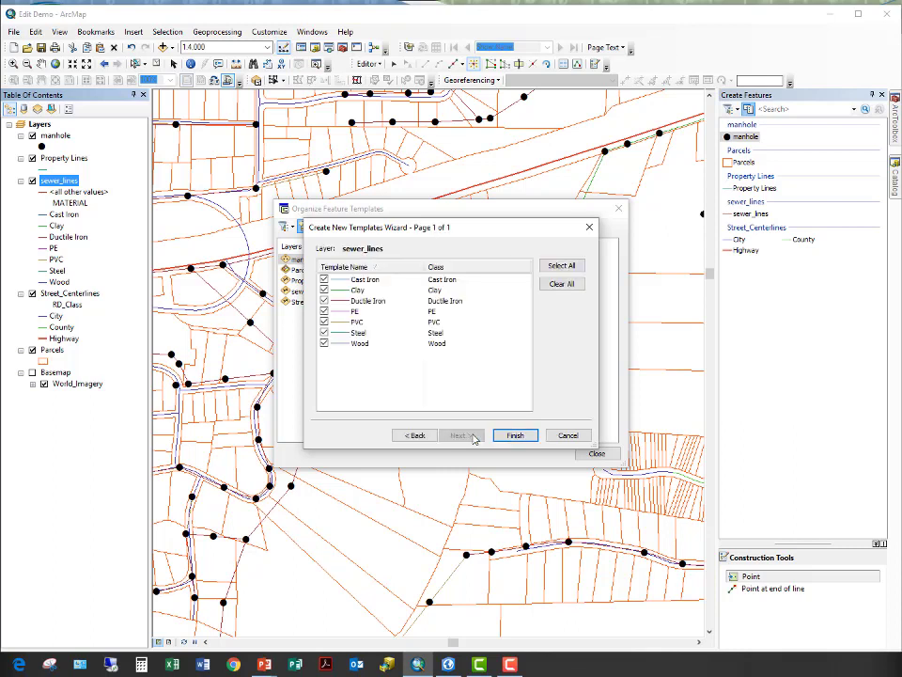
Create Cast Iron, Ductile Iron and PVC sewer_lines templates, leaving out Wood, Steel, Clay and PE
left_click(325, 344)
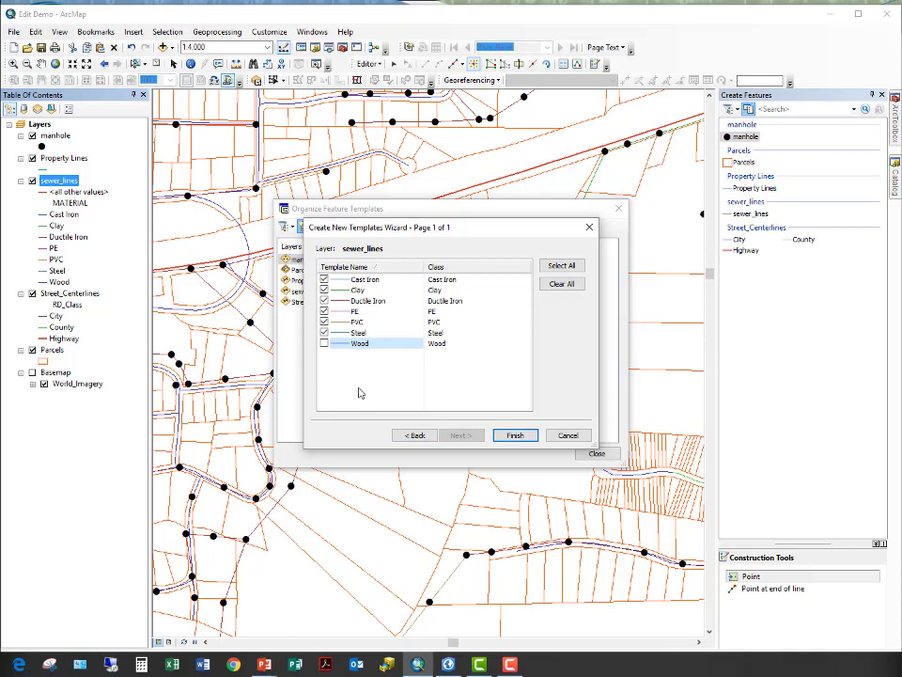
left_click(324, 332)
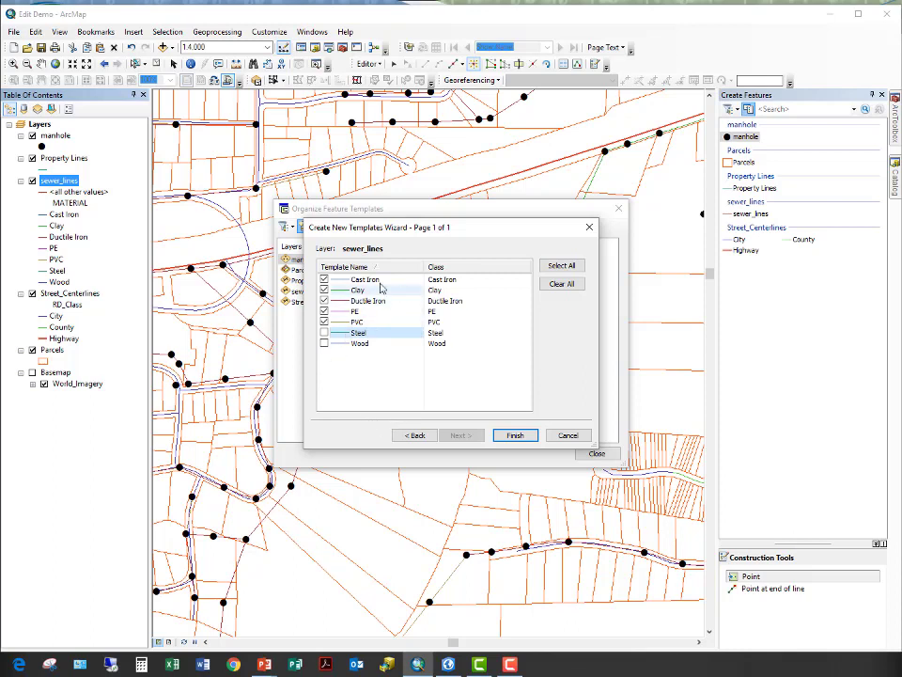
left_click(325, 291)
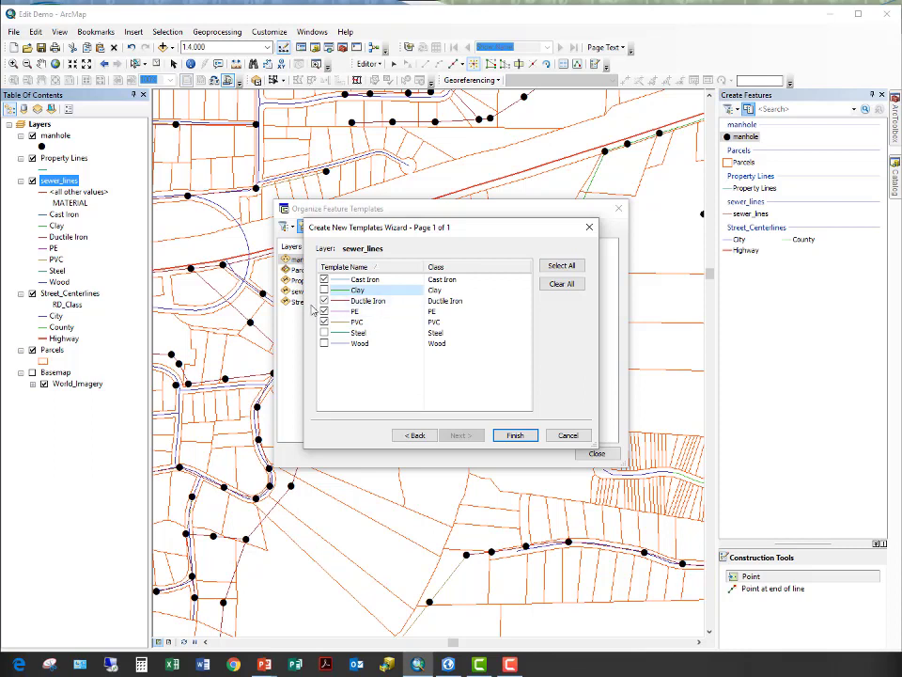
left_click(324, 312)
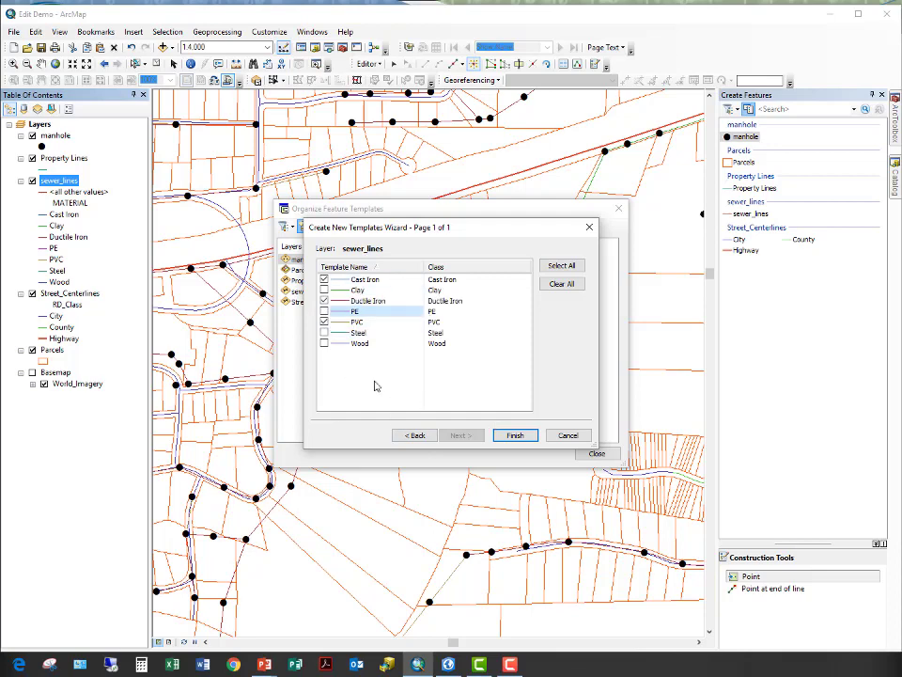
left_click(515, 435)
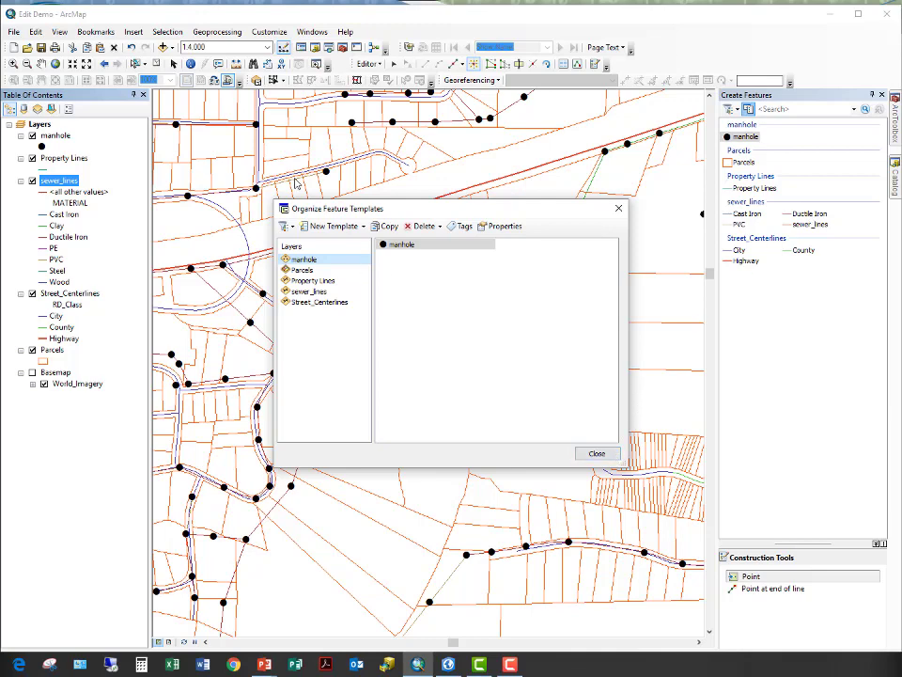
left_click(596, 455)
left_click(807, 225)
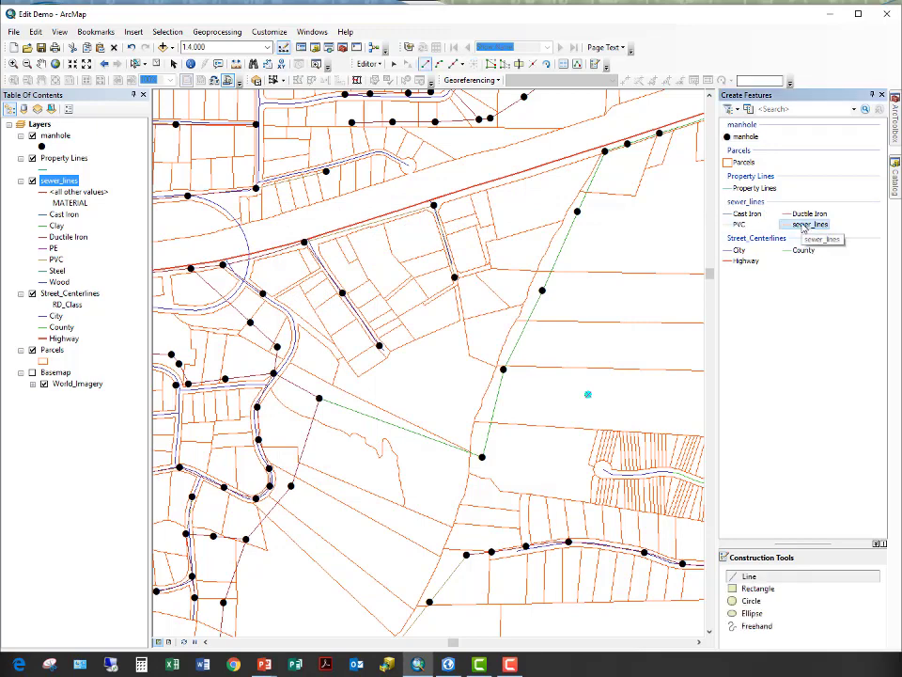
Delete the generic sewer_lines template and draw a PVC sewer line east from a manhole
right_click(804, 228)
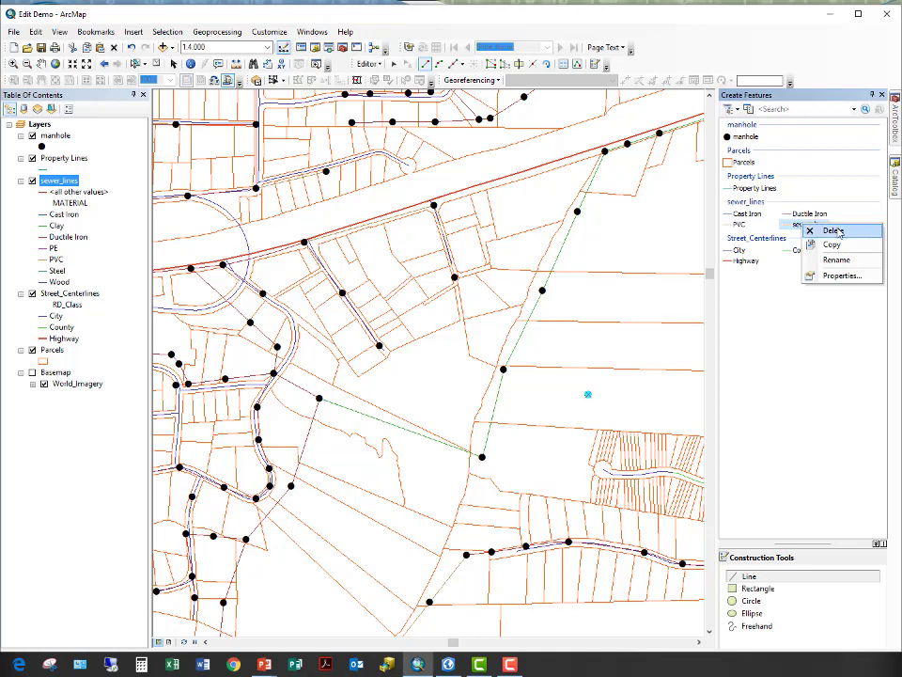
left_click(834, 230)
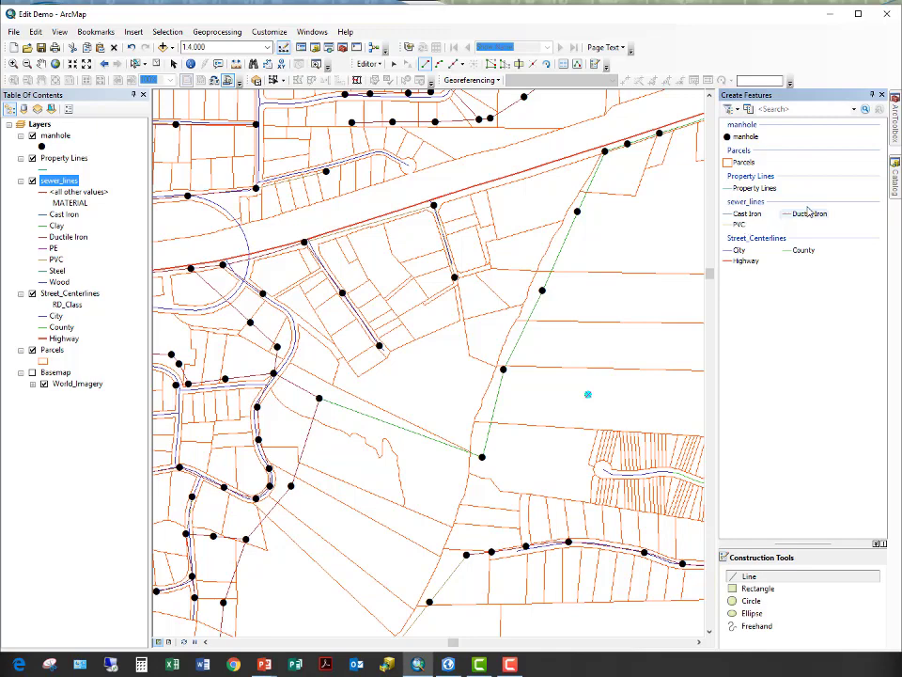
left_click(740, 225)
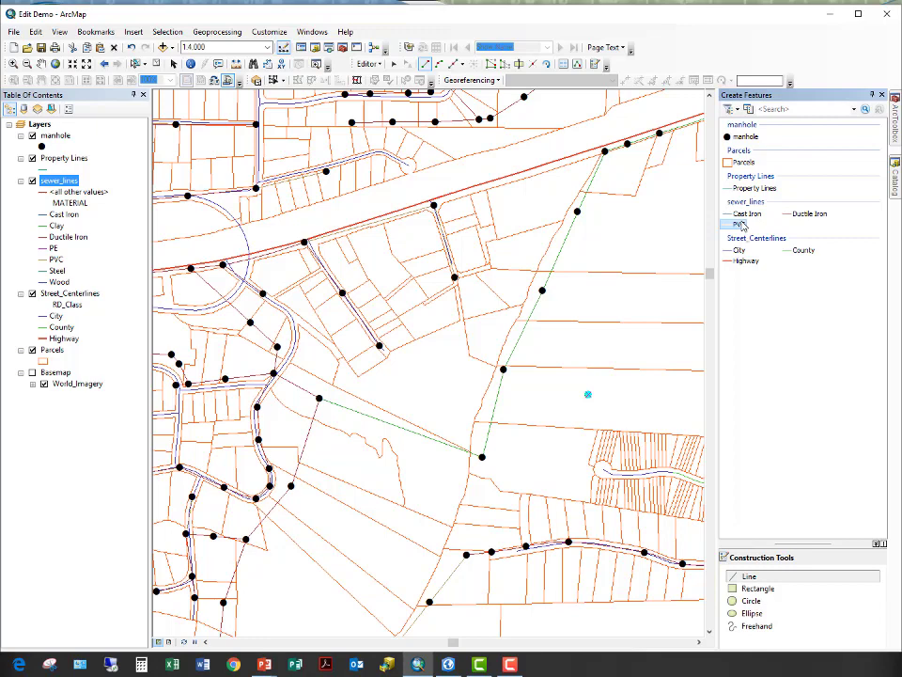
left_click(543, 291)
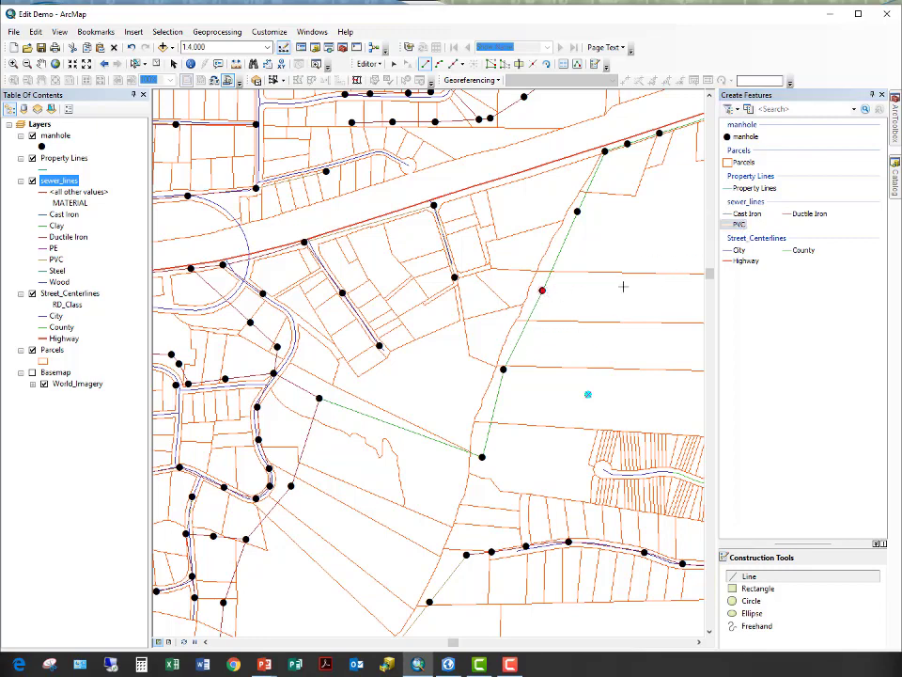
double_click(682, 291)
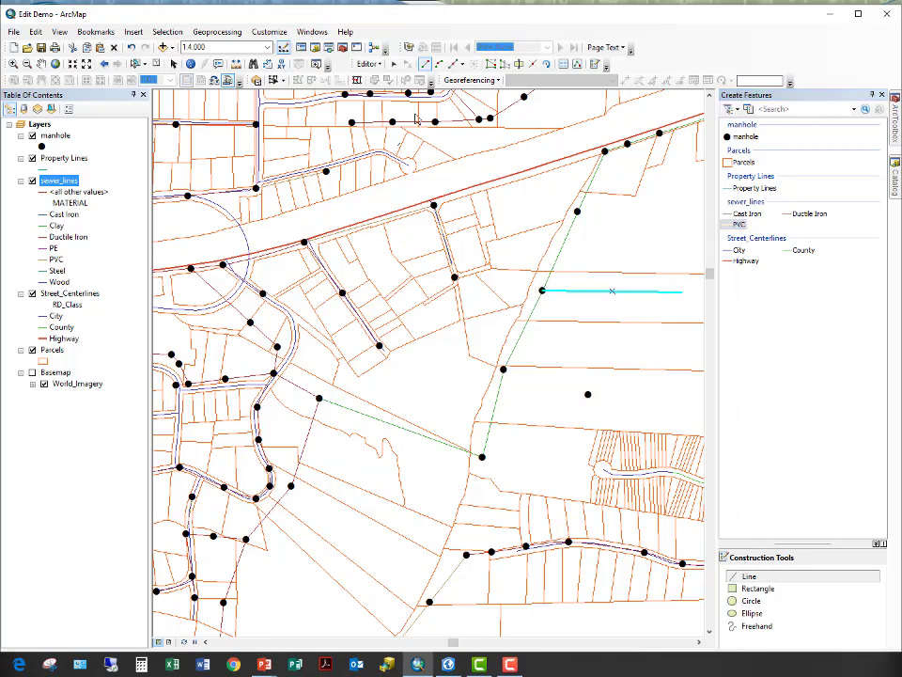
left_click(563, 63)
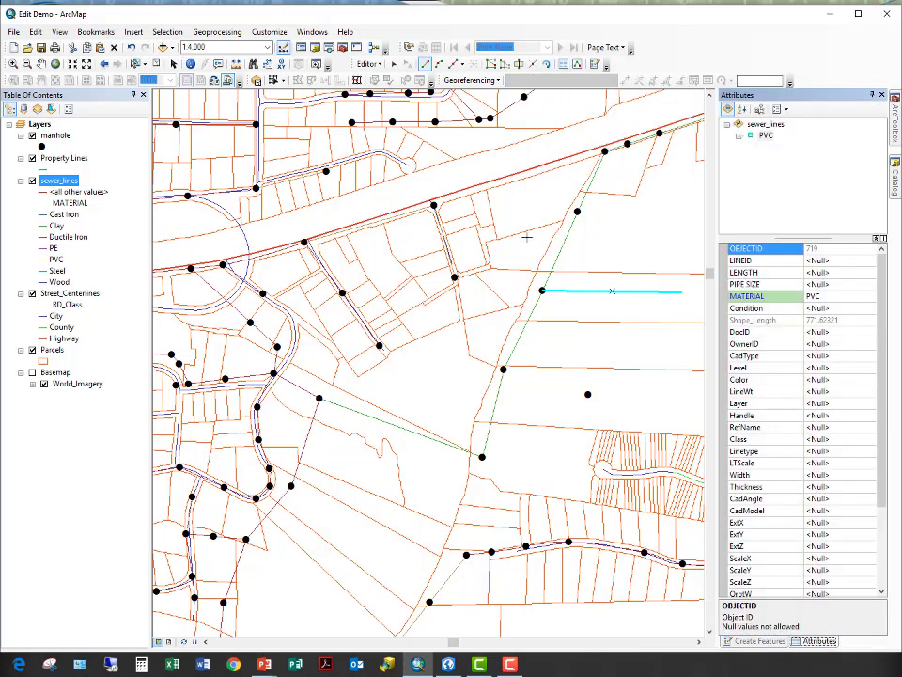
Set the new PVC line's PIPE SIZE to 10 and its Condition to Good
left_click(836, 283)
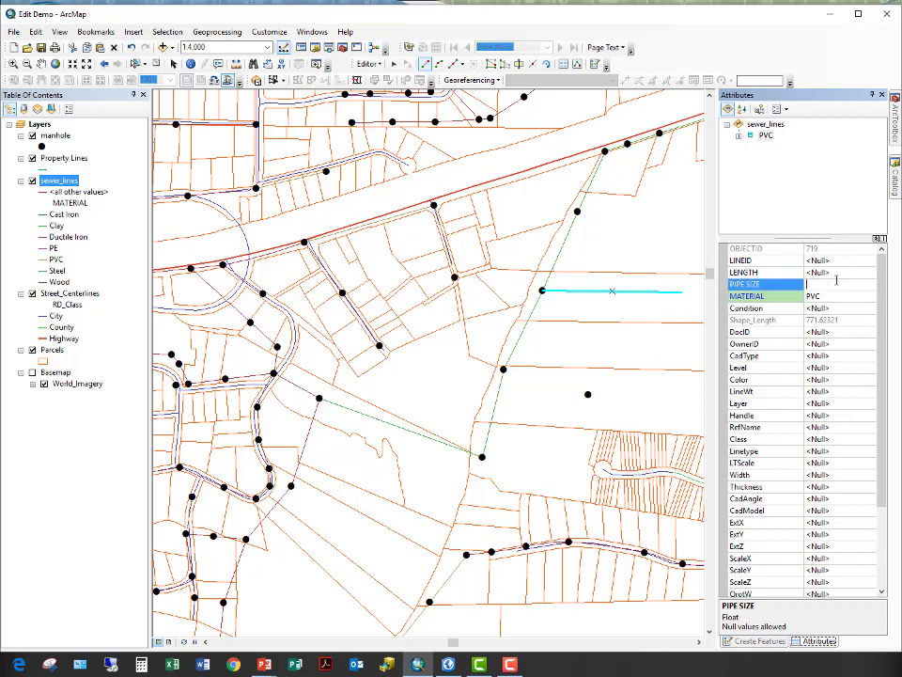
type("10")
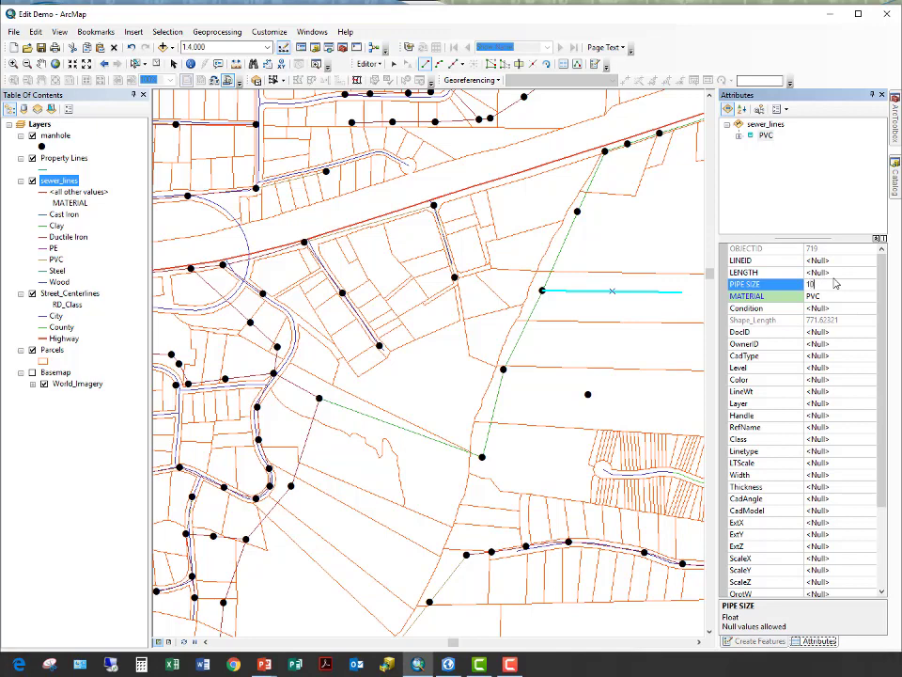
scroll(863, 493, "down", 2)
left_click(863, 498)
left_click(832, 311)
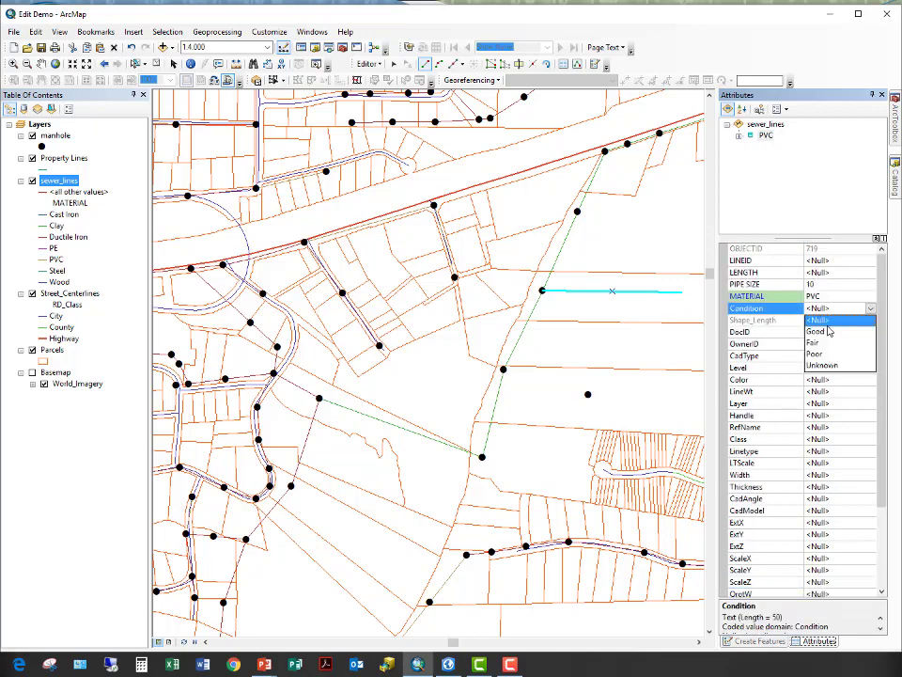
left_click(818, 333)
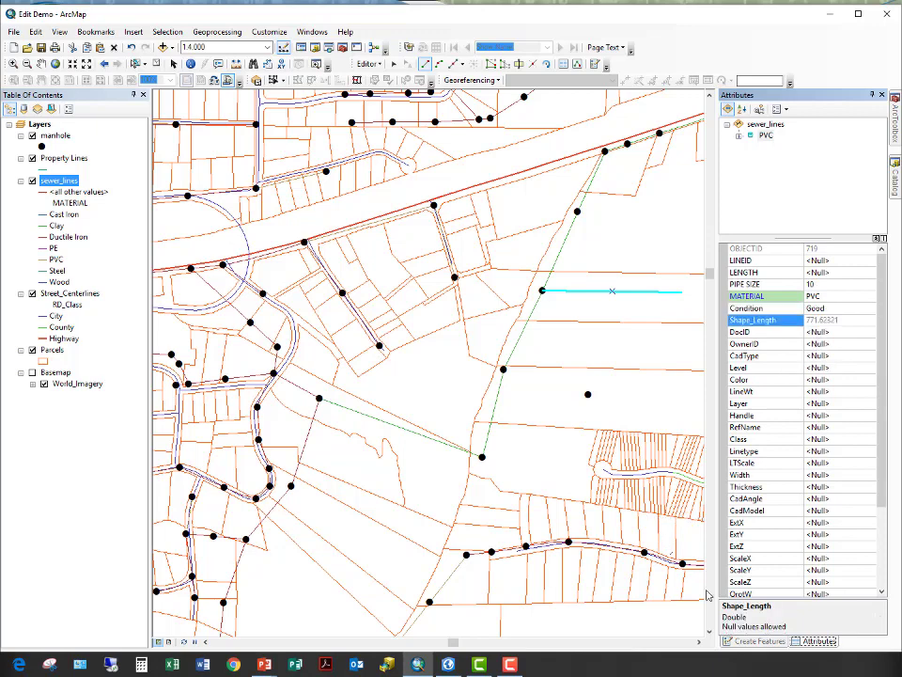
left_click(883, 96)
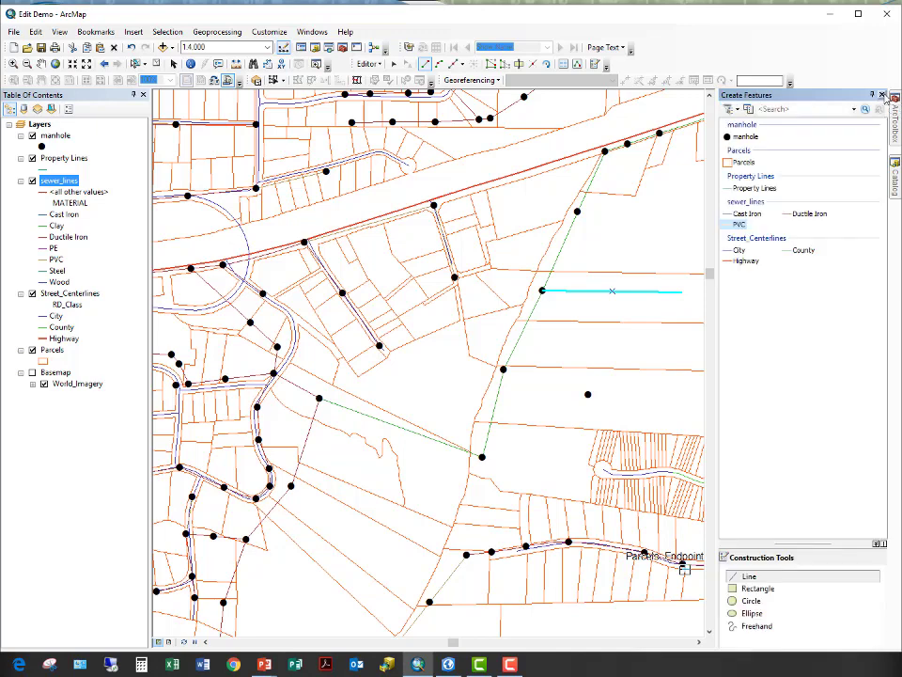
left_click(379, 63)
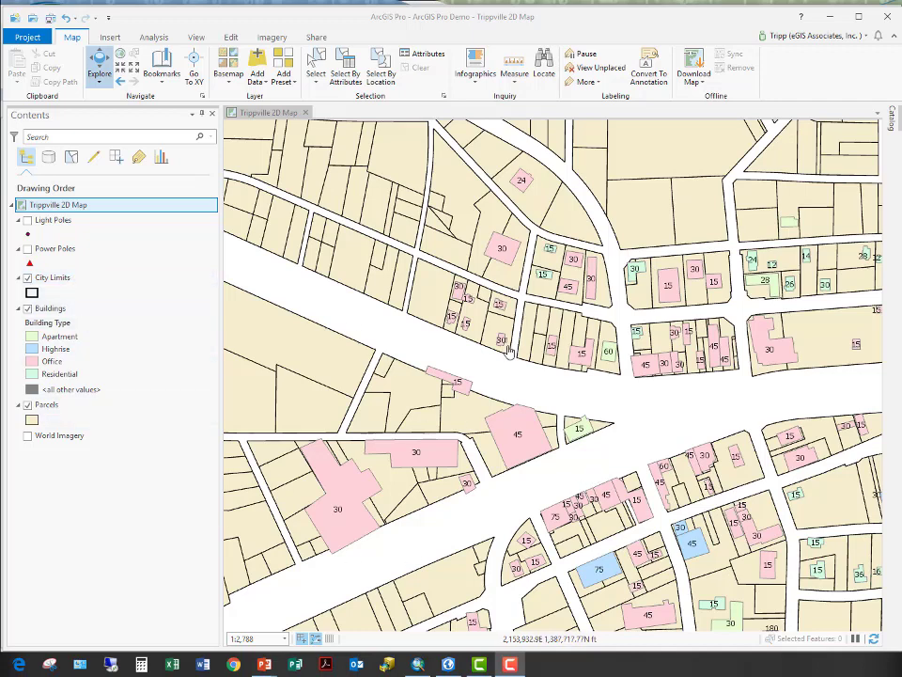
Open the Create Features pane from the Edit tab for the Trippville map
left_click(232, 38)
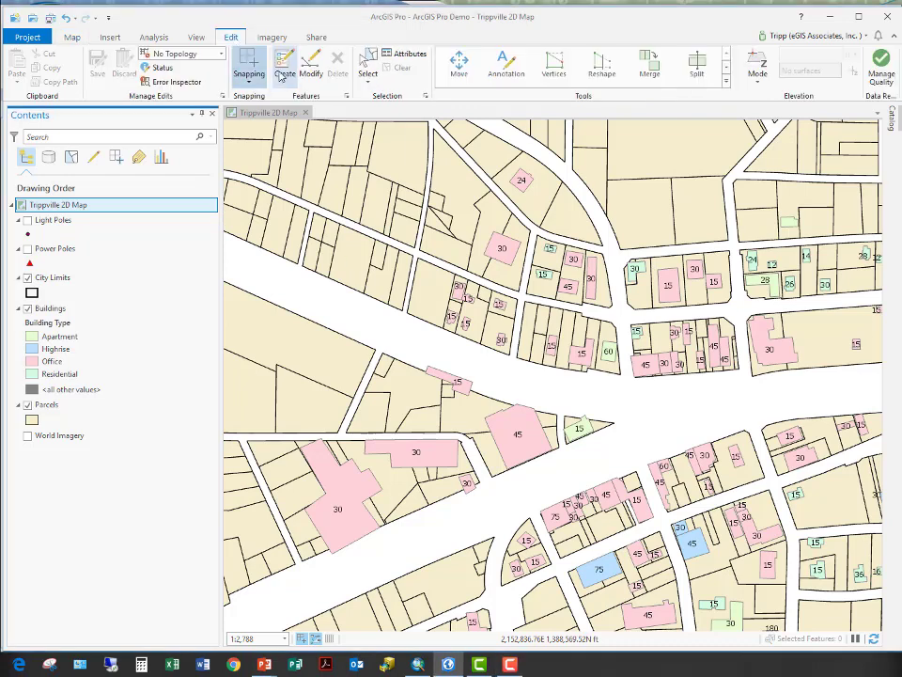
left_click(283, 71)
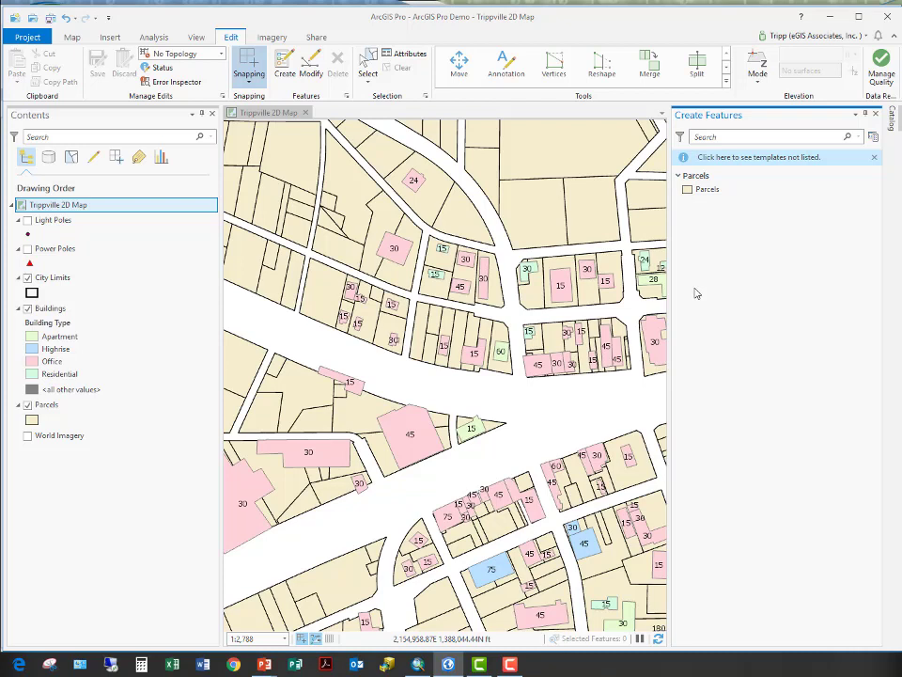
Read why Light Poles and Power Poles lack templates, then list the layers by editing status
left_click(778, 160)
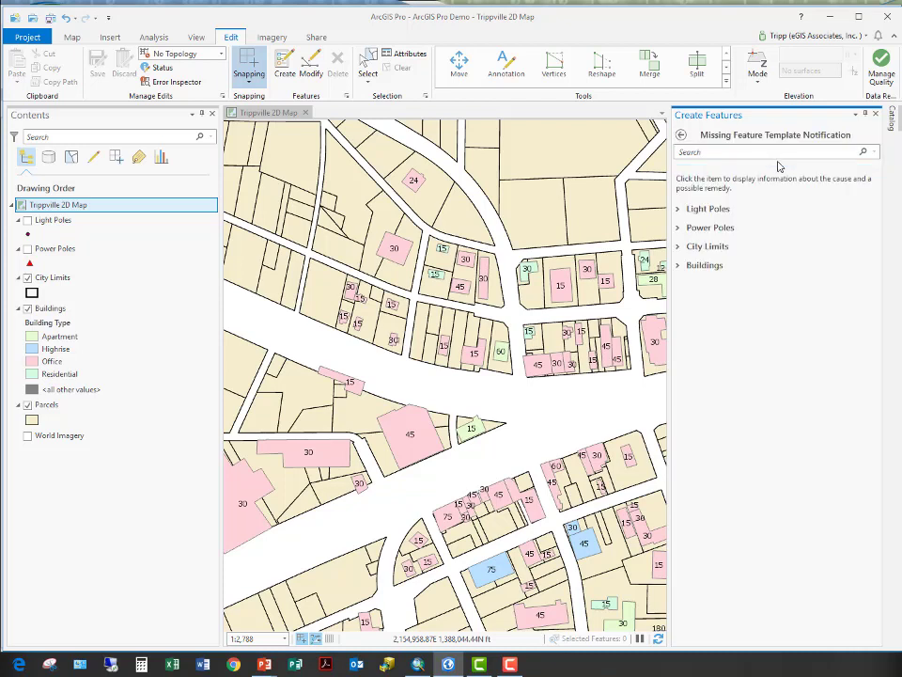
left_click(677, 209)
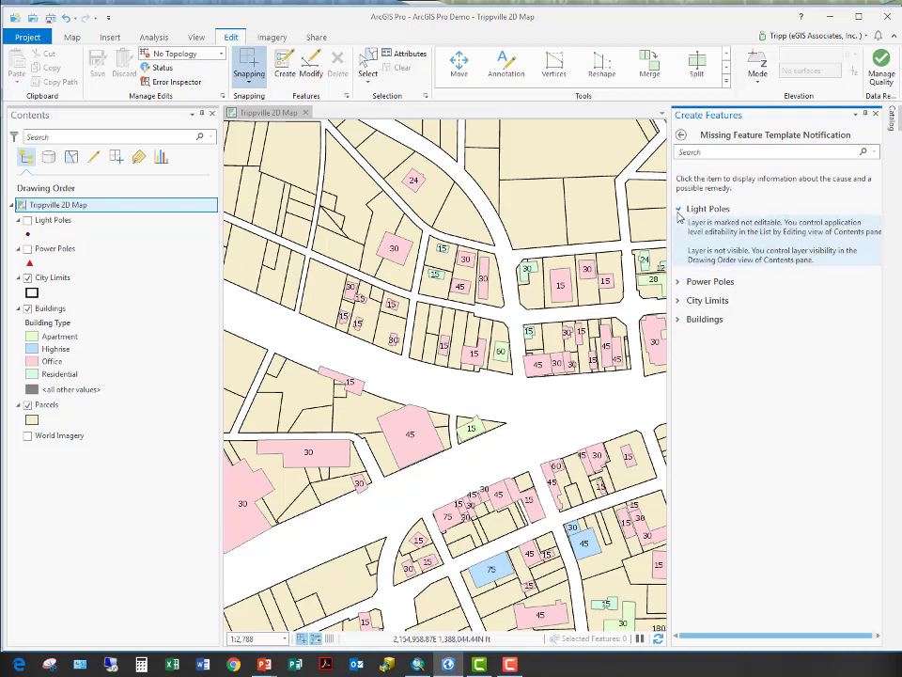
left_click(678, 284)
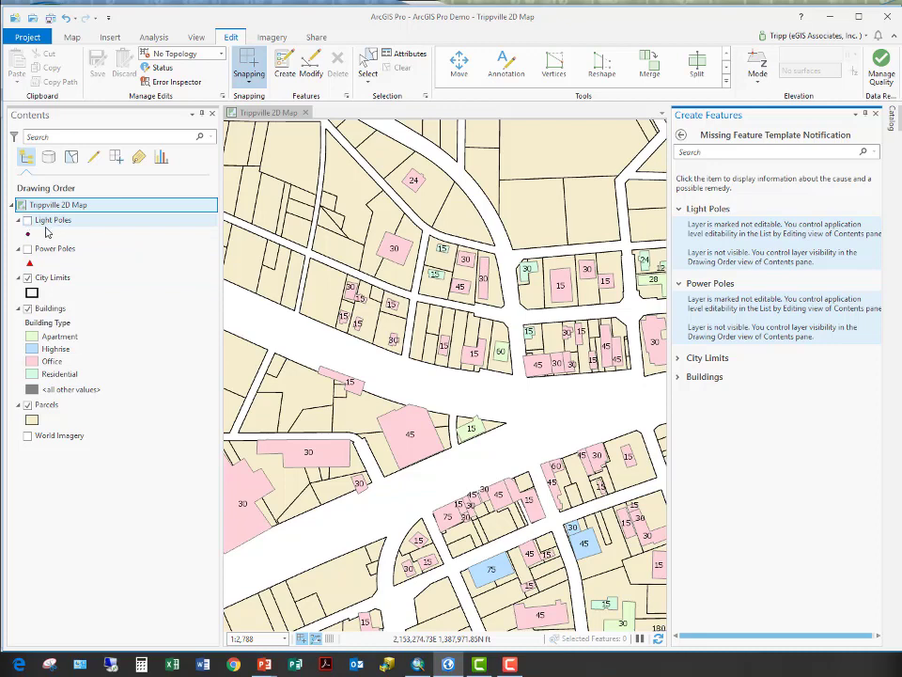
left_click(95, 157)
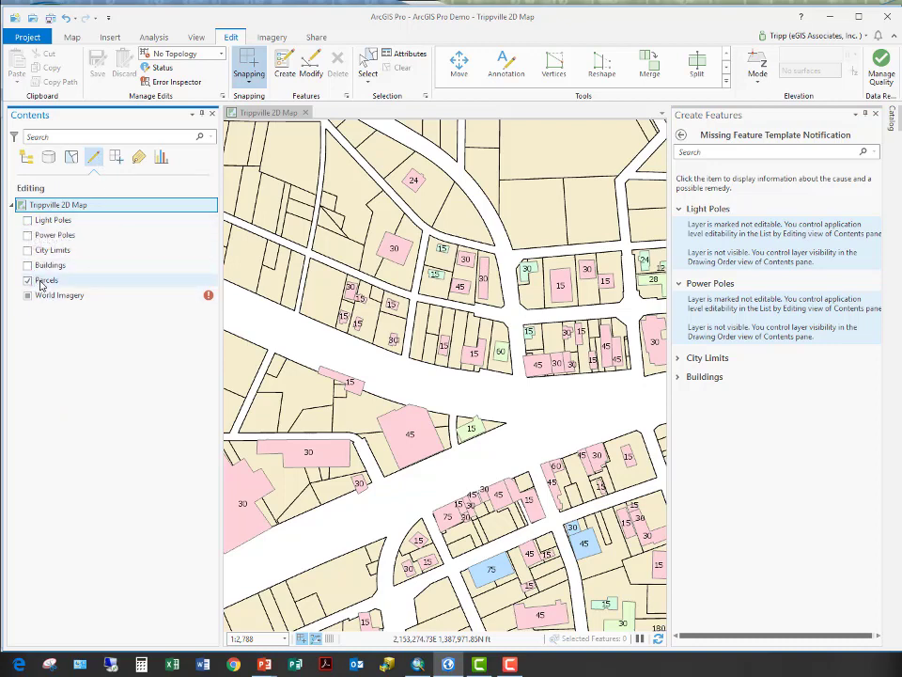
left_click(683, 136)
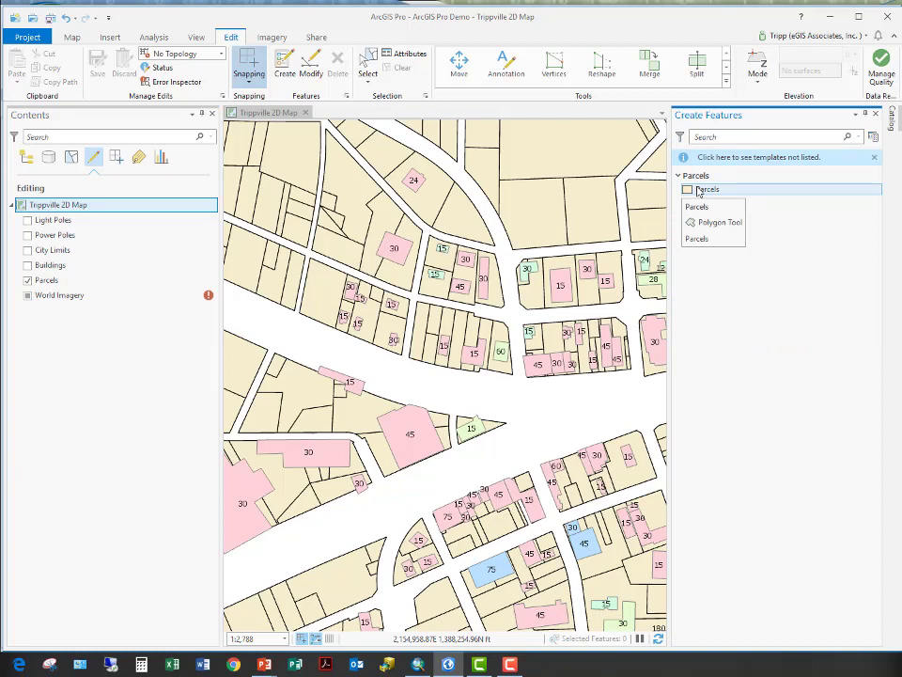
Make Buildings, City Limits, Power Poles and Light Poles editable, then list layers by drawing order
left_click(28, 266)
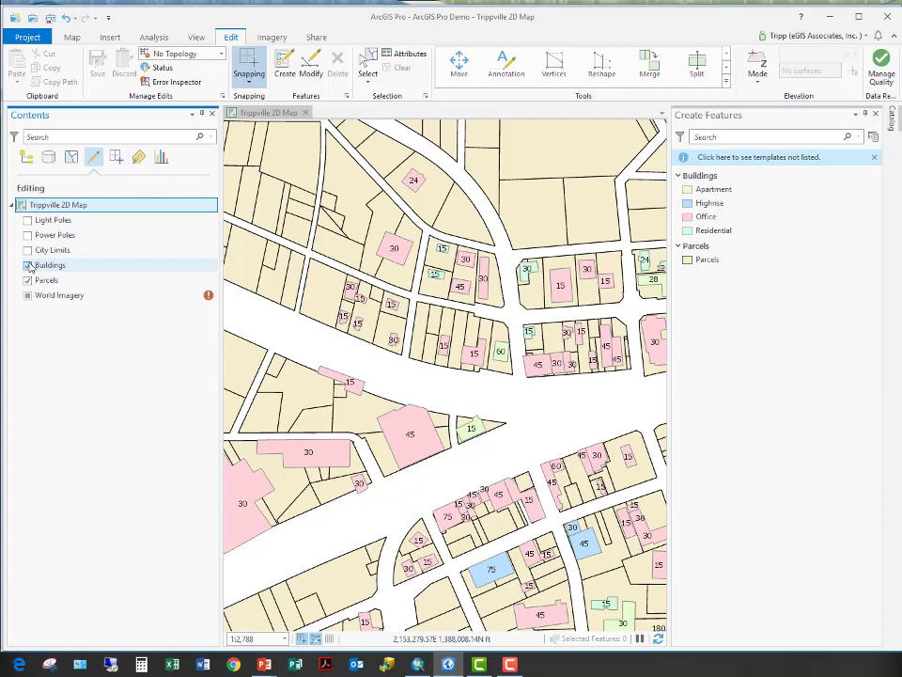
left_click(29, 250)
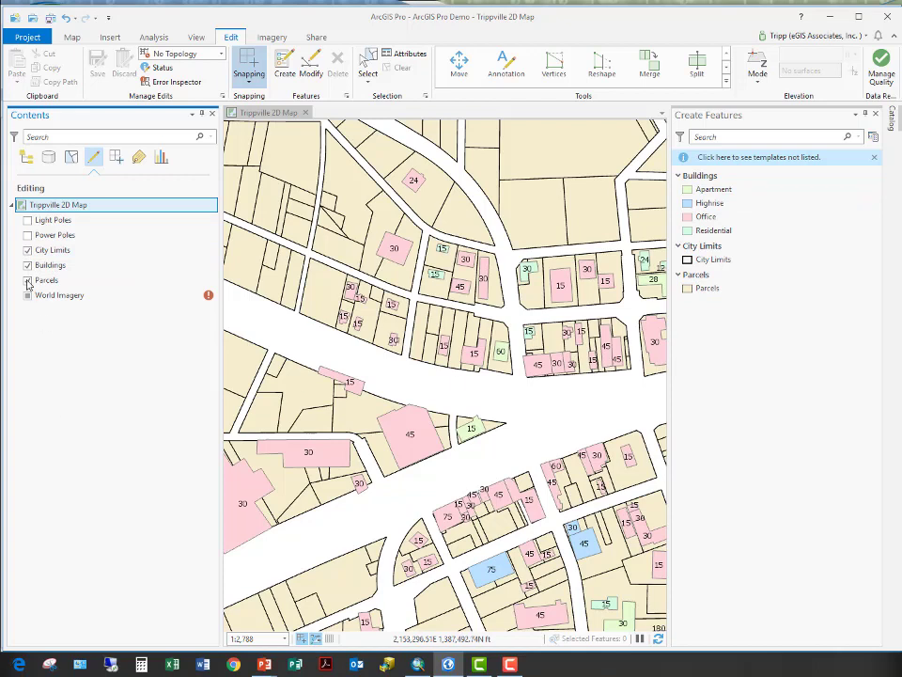
left_click(27, 235)
left_click(27, 219)
left_click(26, 157)
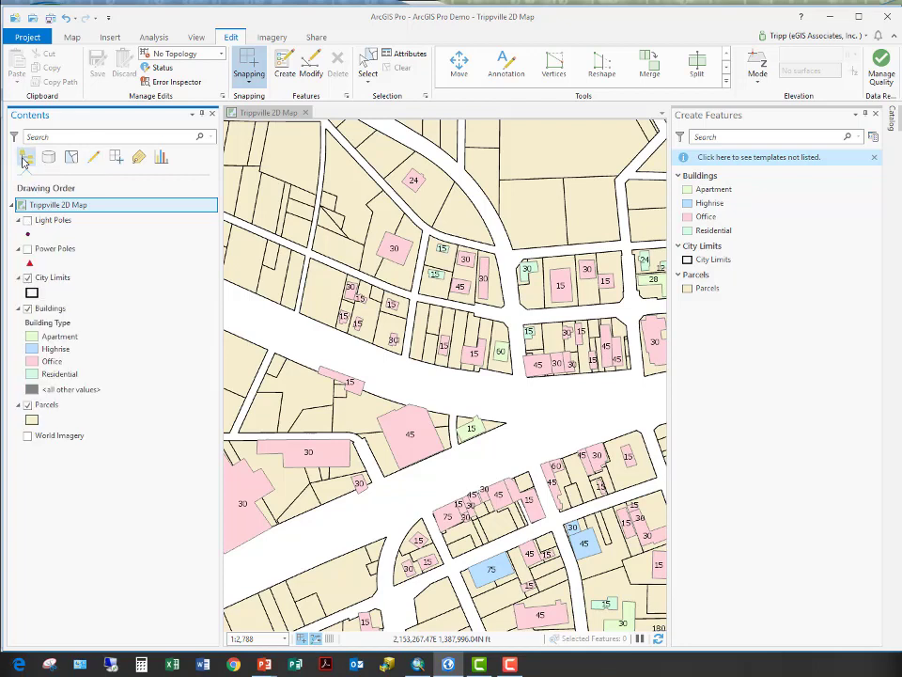
Turn on Light Poles and Power Poles visibility and open the Apartment template's Active Template attributes
left_click(26, 222)
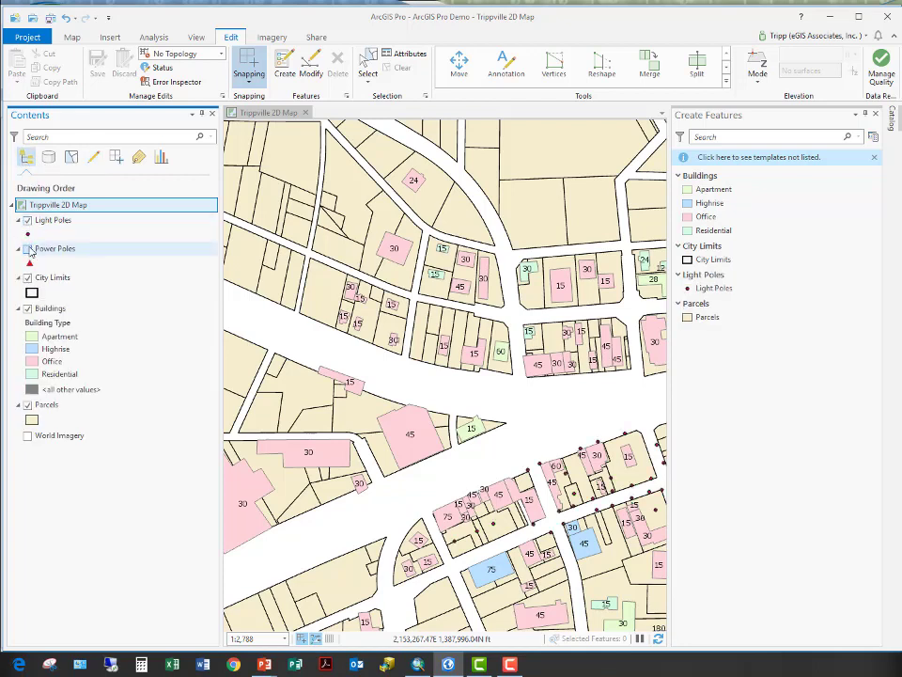
left_click(27, 249)
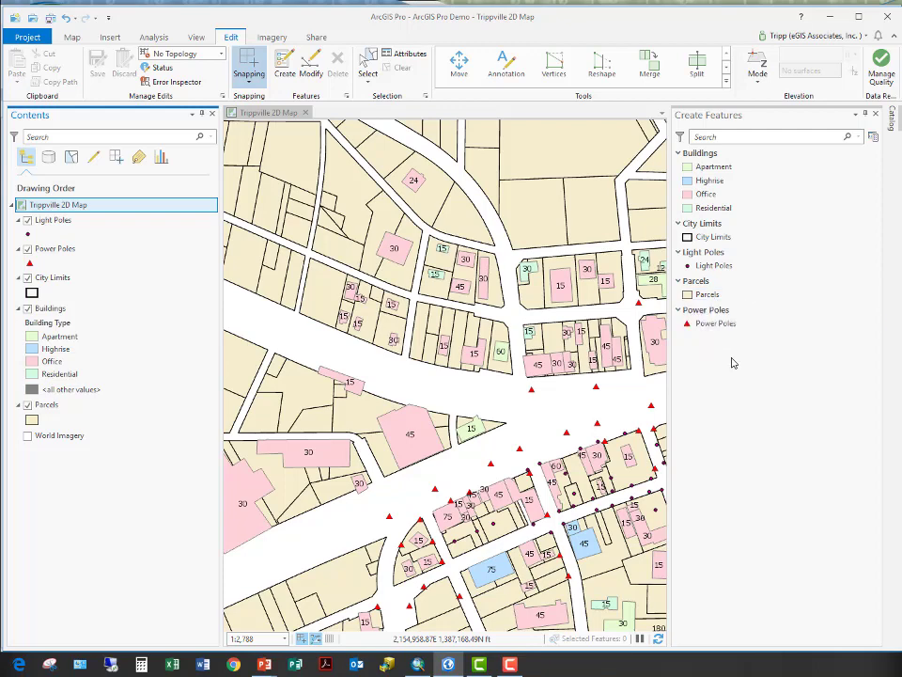
left_click(701, 169)
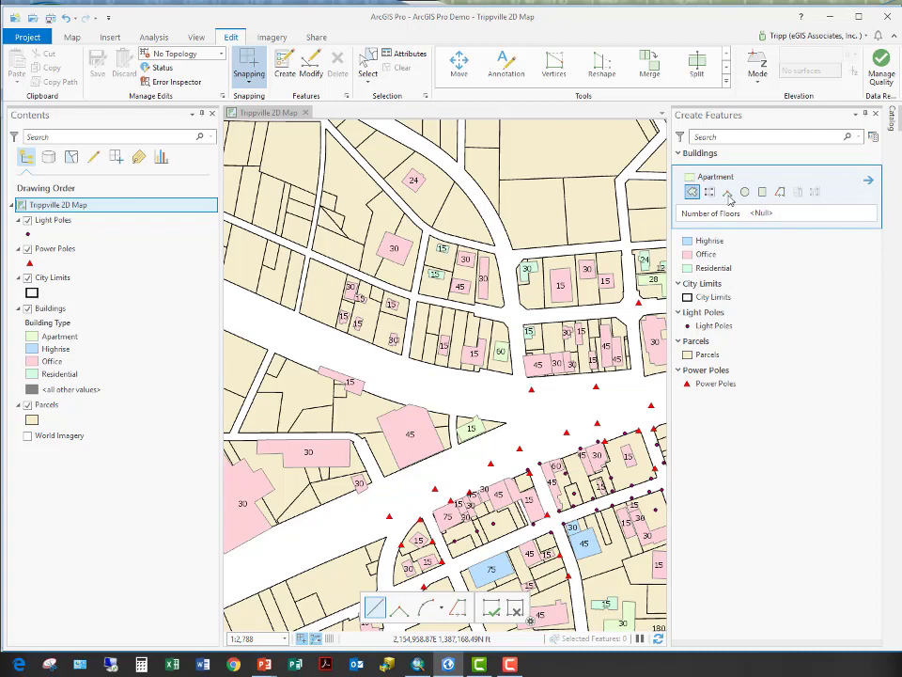
left_click(869, 182)
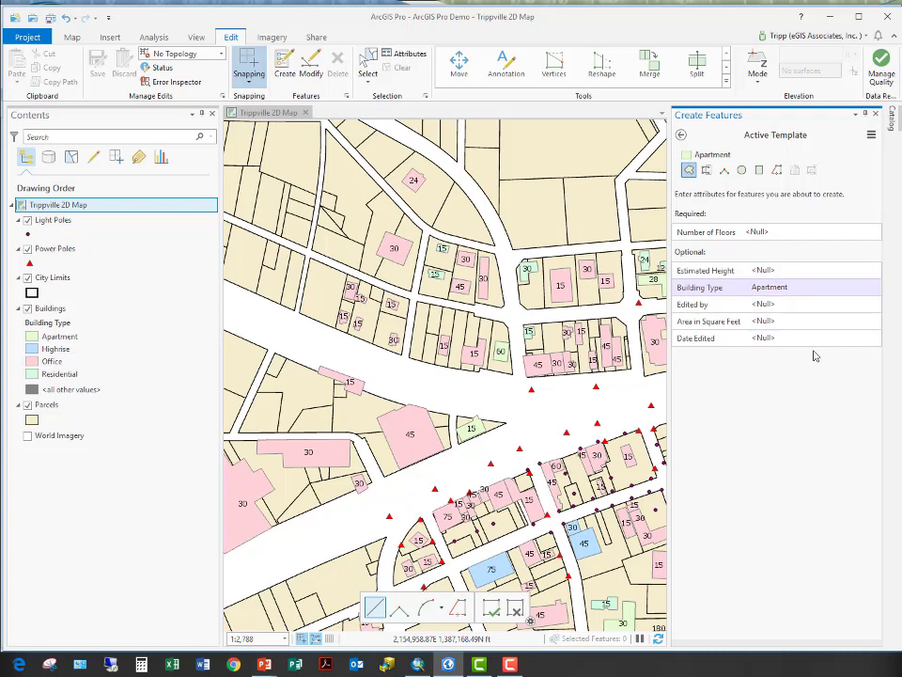
Disable the Difference Polygon and Create Structures tools in the Apartment template's properties
right_click(731, 162)
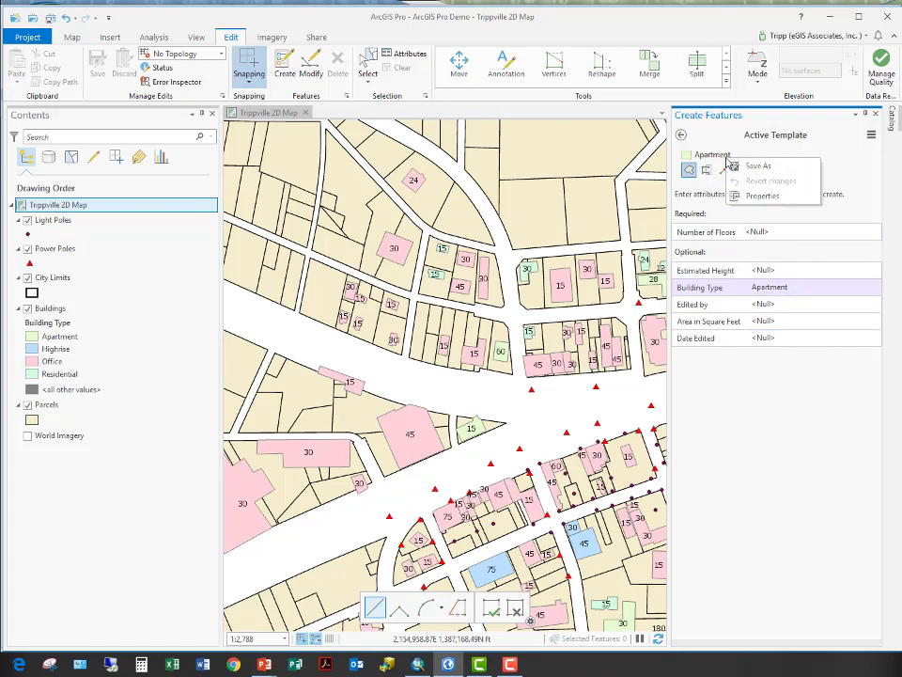
left_click(761, 196)
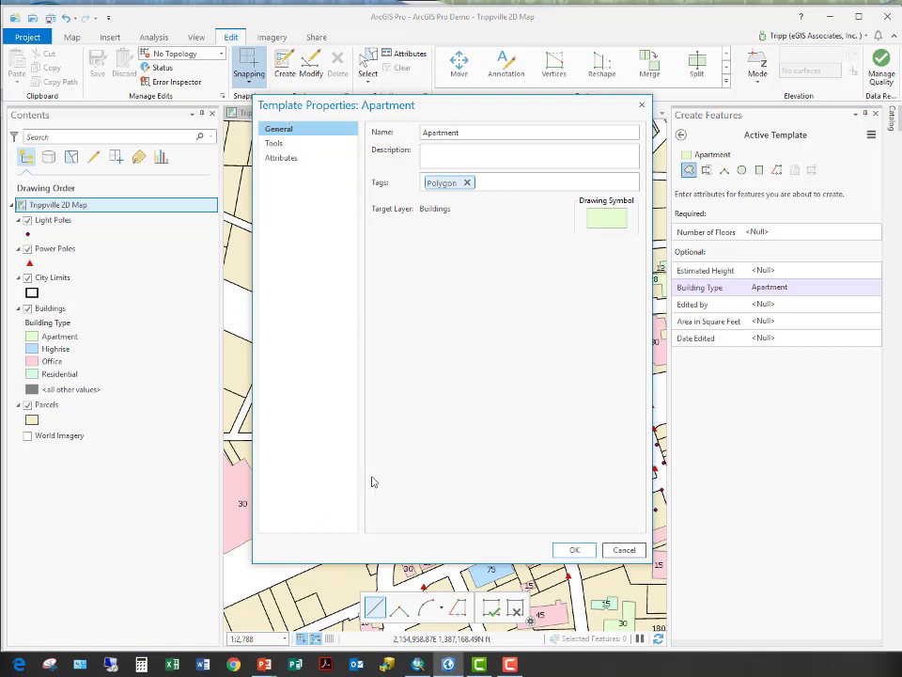
left_click(451, 159)
left_click(274, 143)
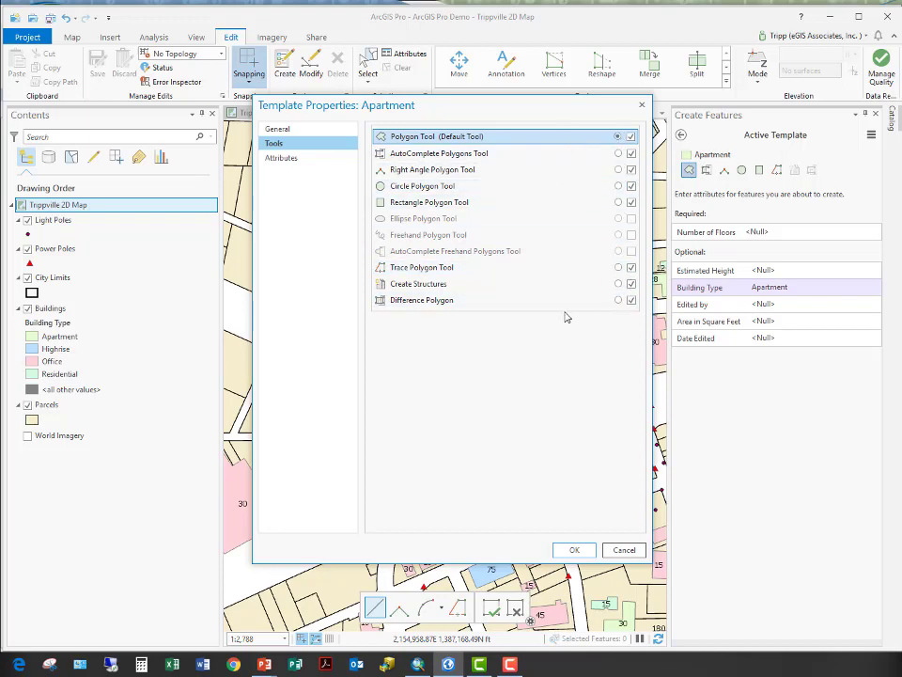
left_click(631, 300)
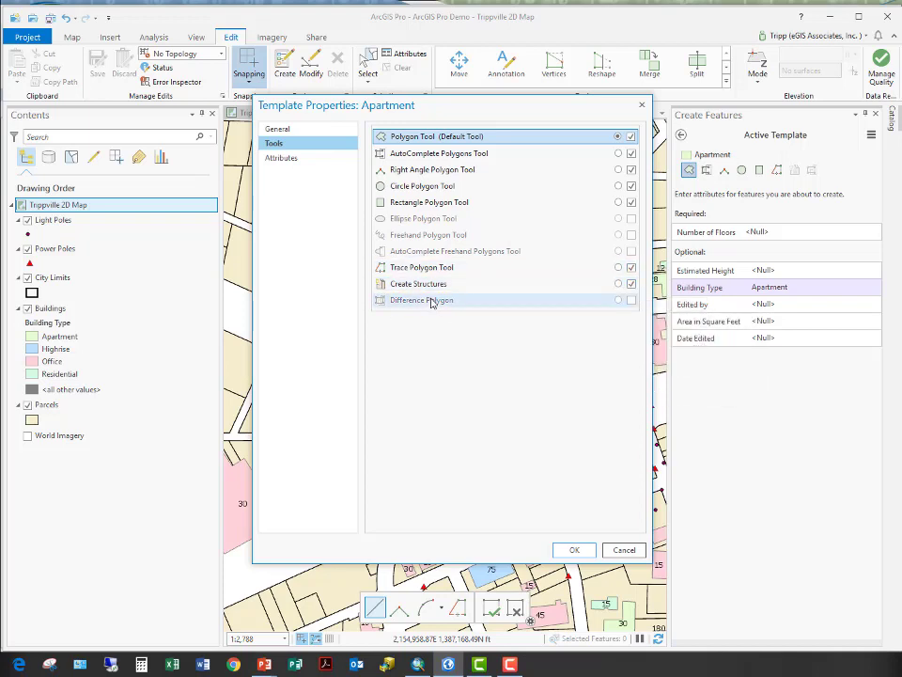
left_click(631, 284)
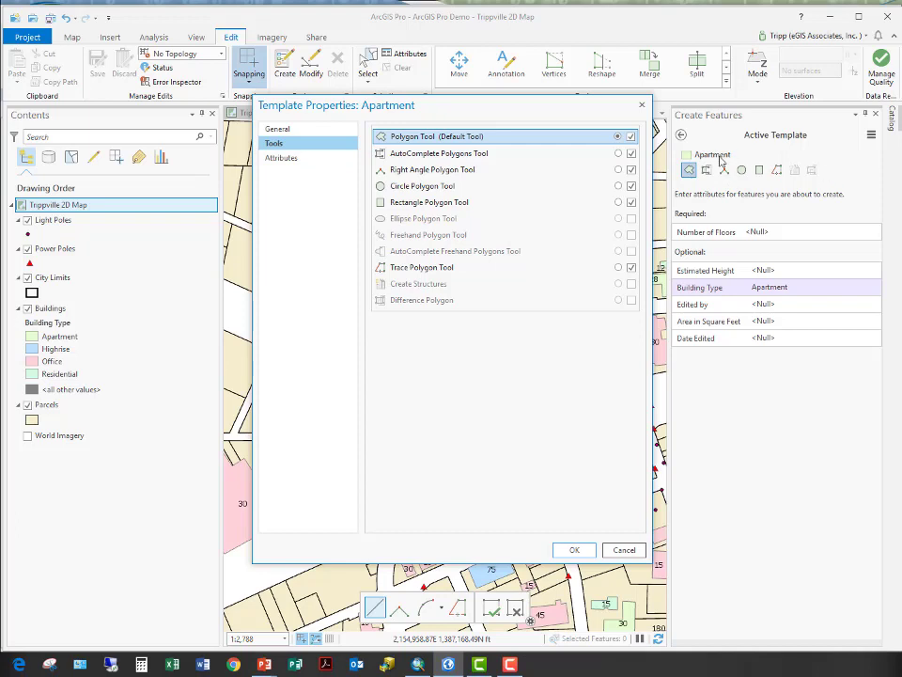
left_click(292, 160)
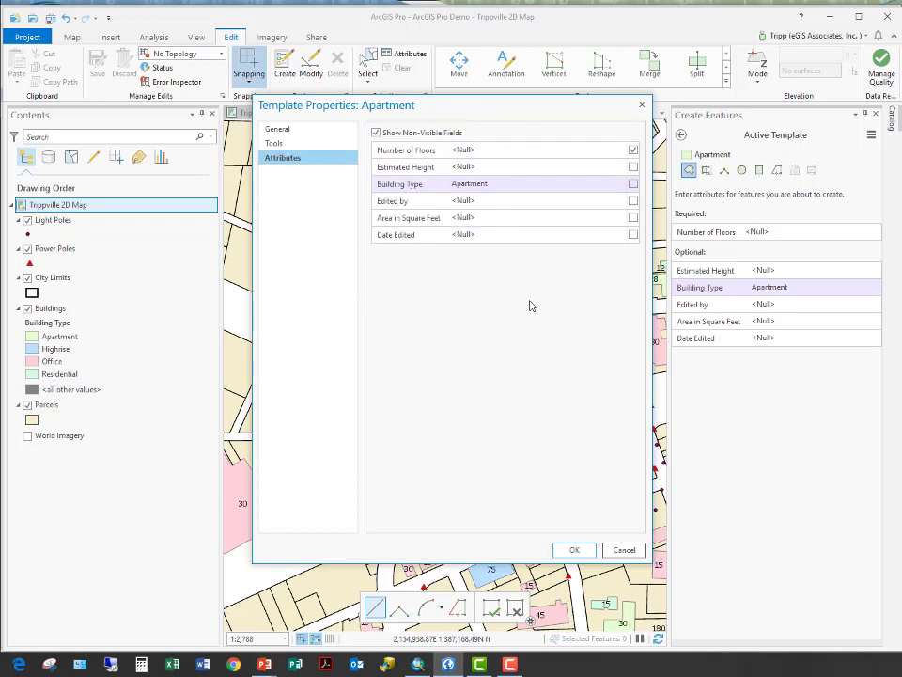
Mark Estimated Height as a required Apartment template attribute and apply the changes
left_click(474, 201)
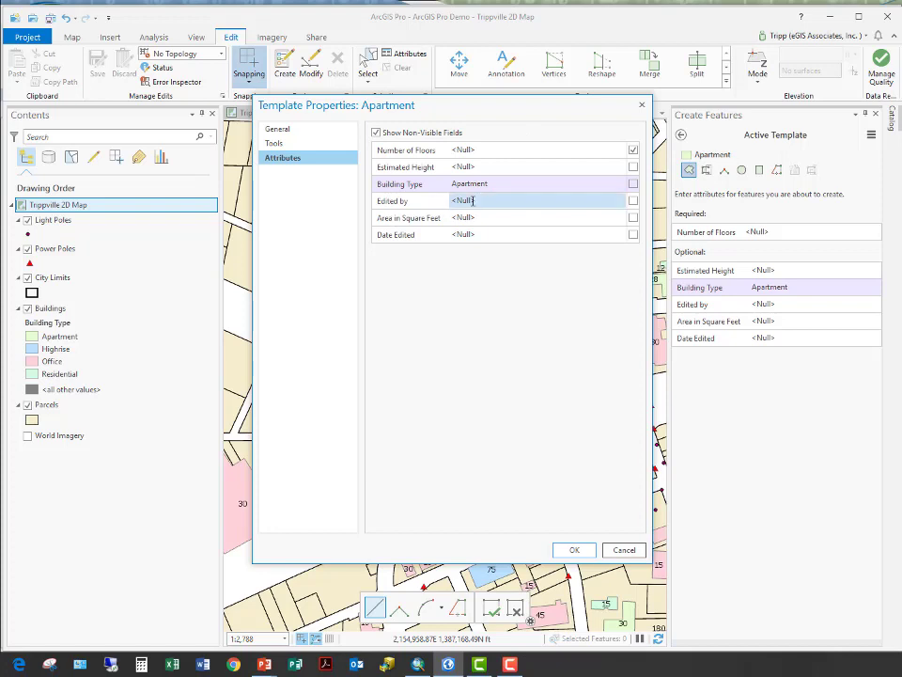
left_click(479, 200)
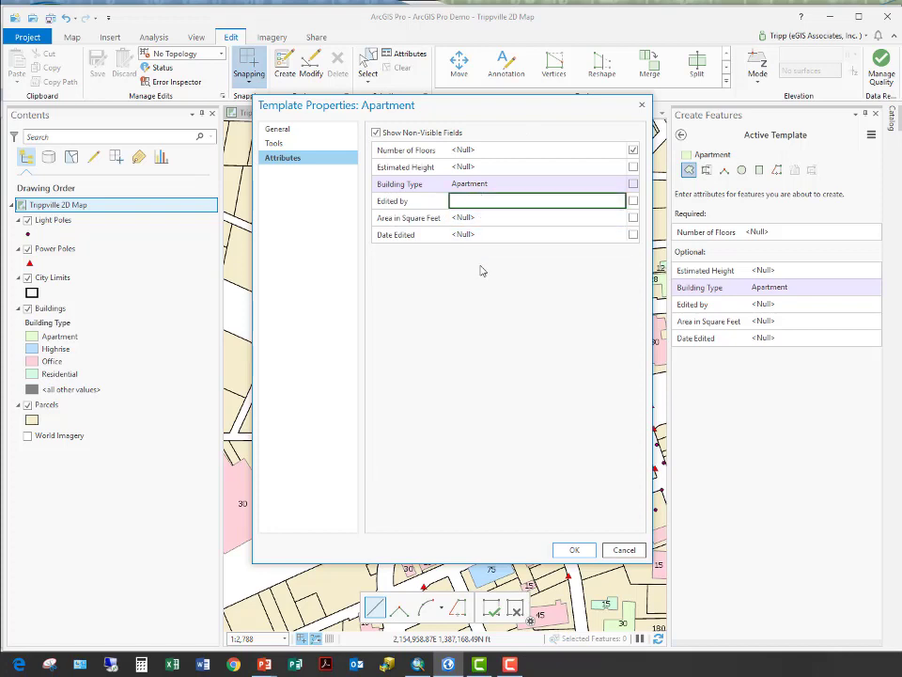
left_click(634, 173)
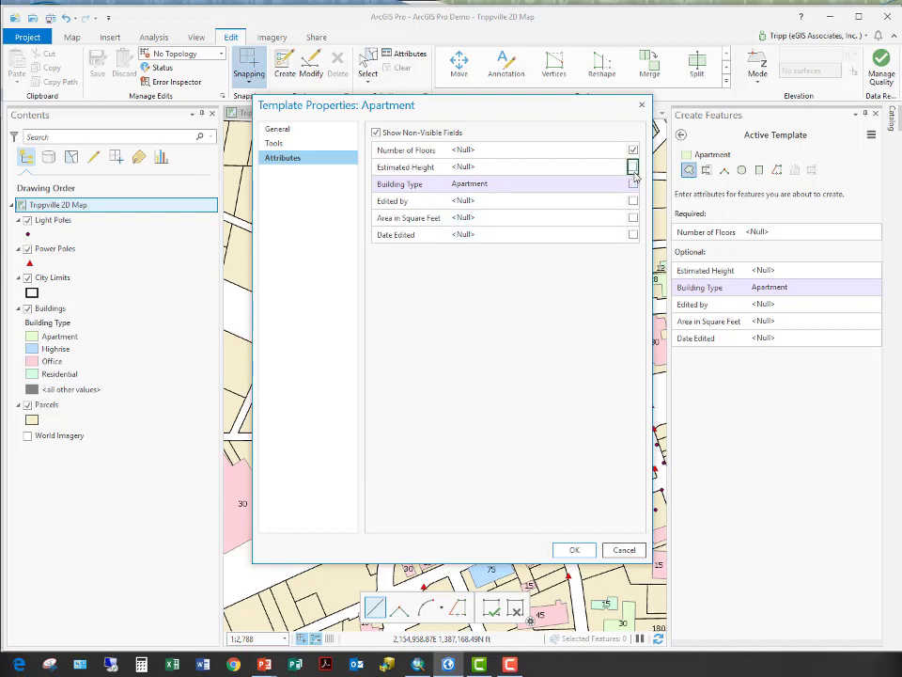
left_click(634, 171)
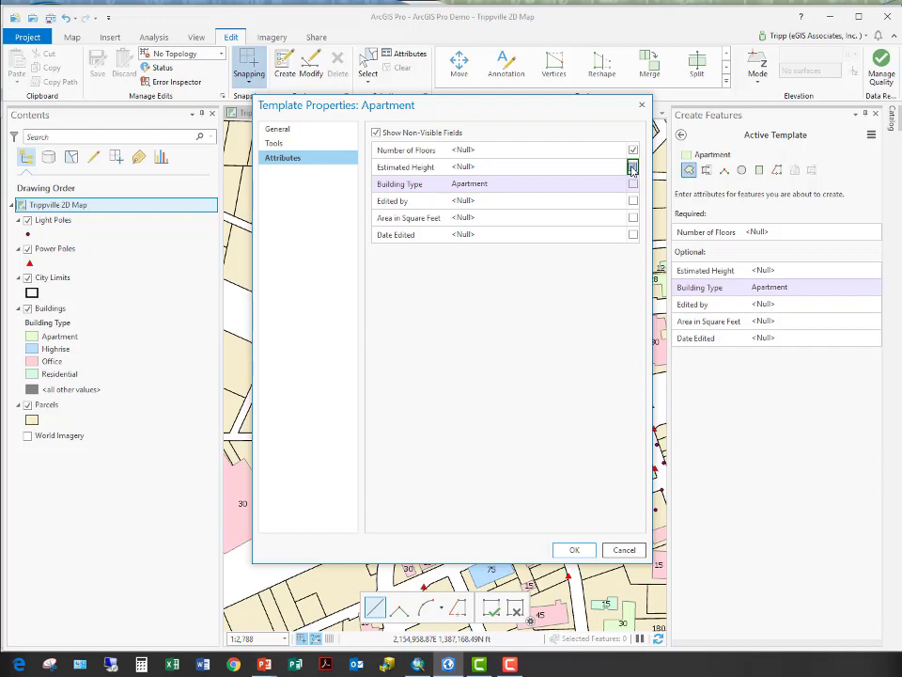
left_click(575, 549)
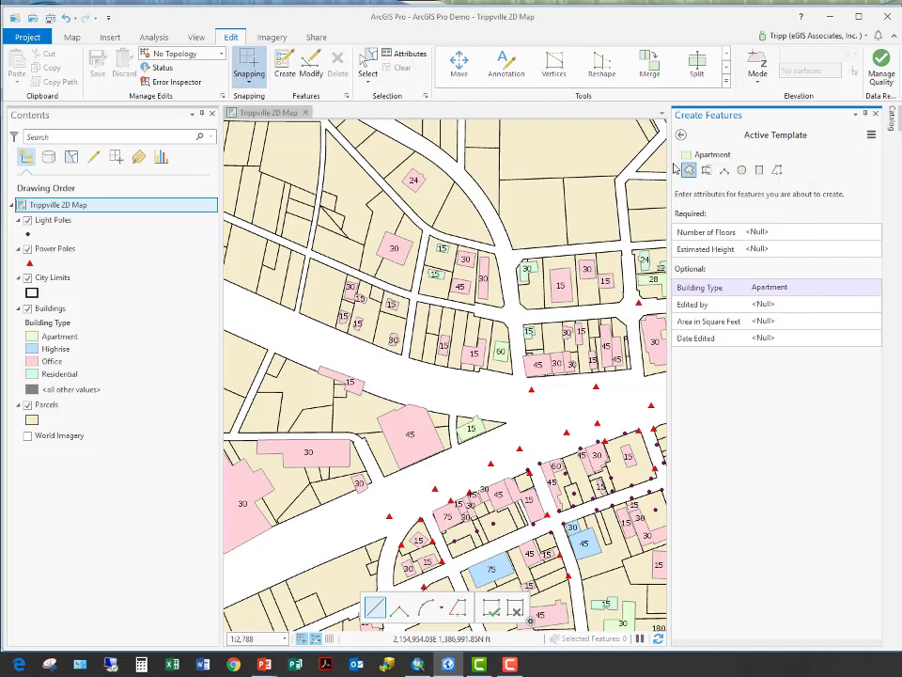
Return to the template list and begin entering the Apartment Number of Floors default
left_click(684, 135)
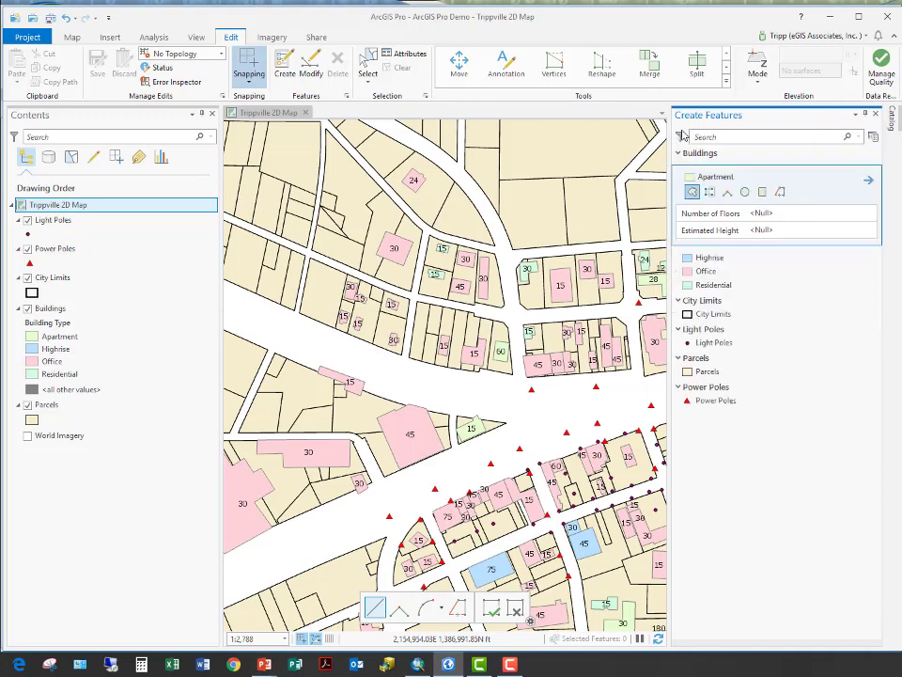
left_click(784, 212)
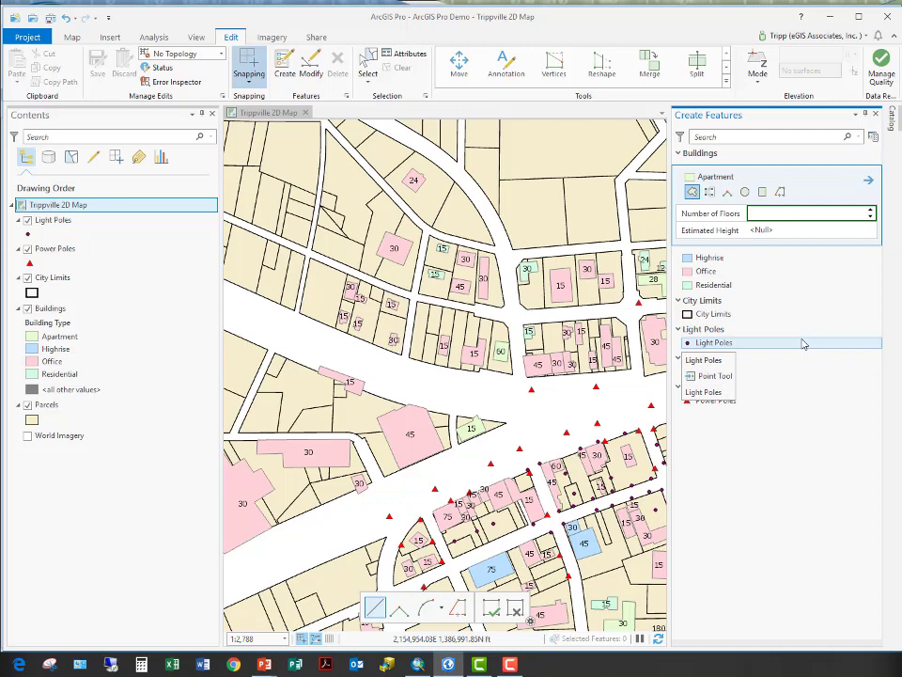
type("7")
left_click(816, 229)
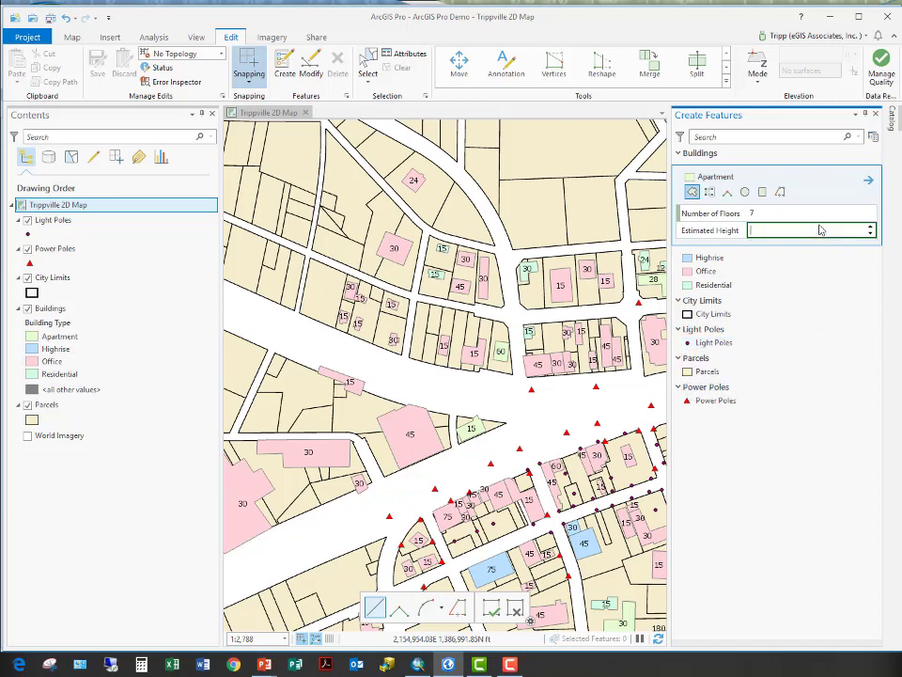
left_click(813, 285)
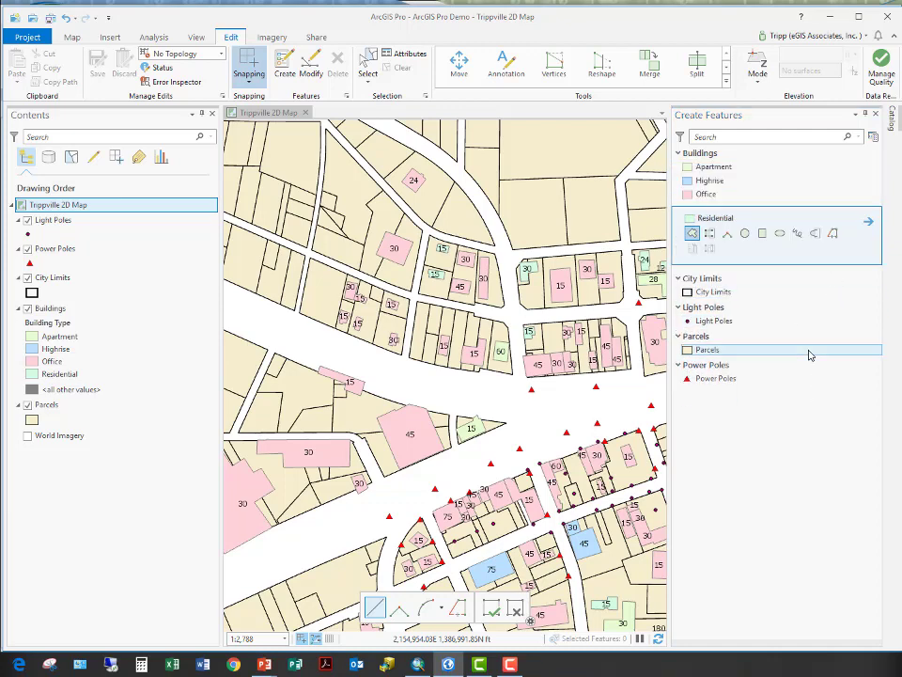
left_click(708, 168)
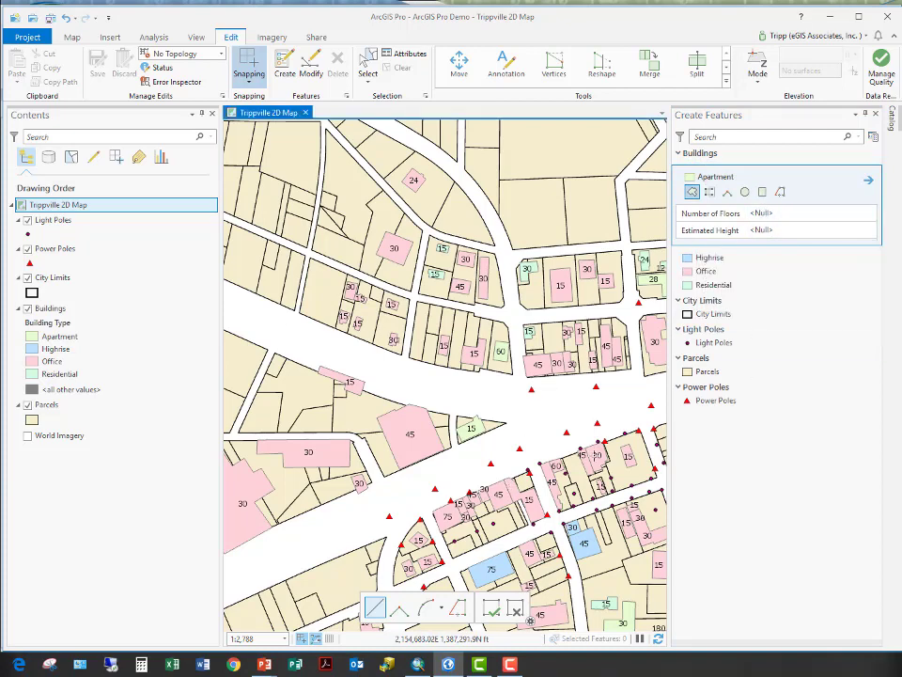
Set the Apartment template defaults to 4 floors and an Estimated Height of 48
left_click(769, 215)
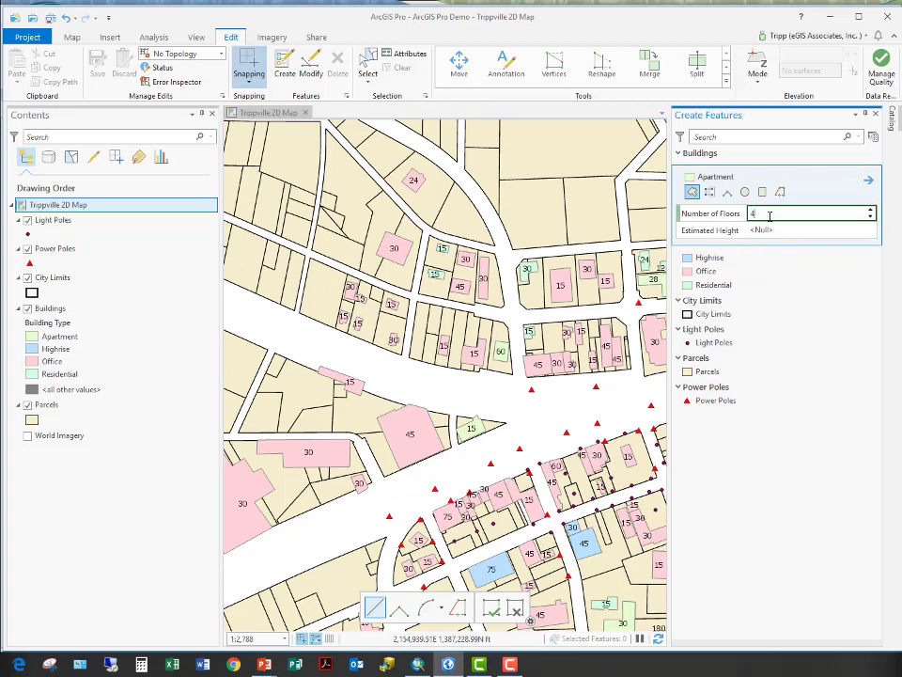
left_click(780, 232)
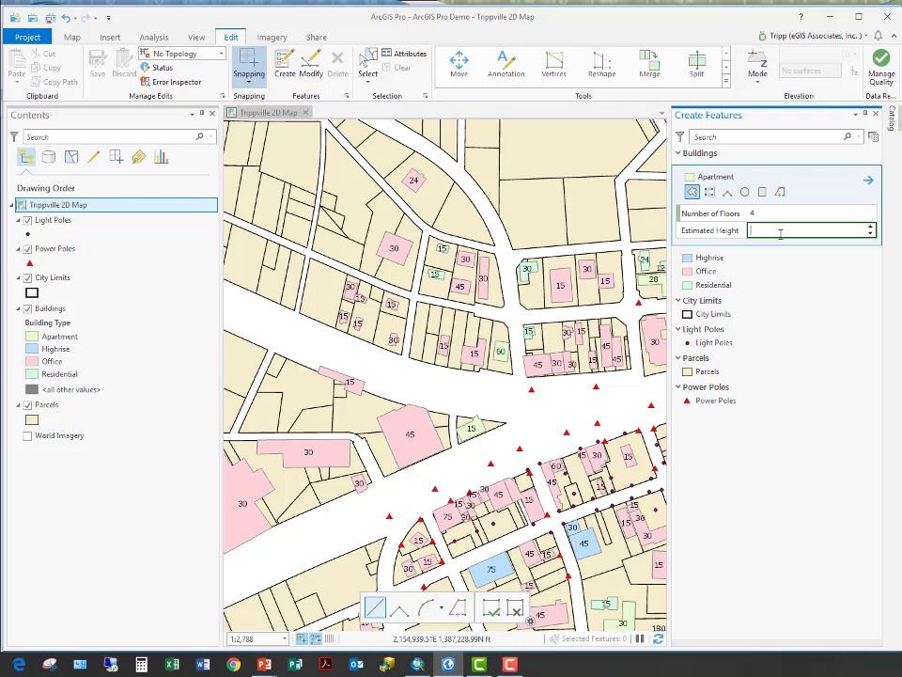
type("48")
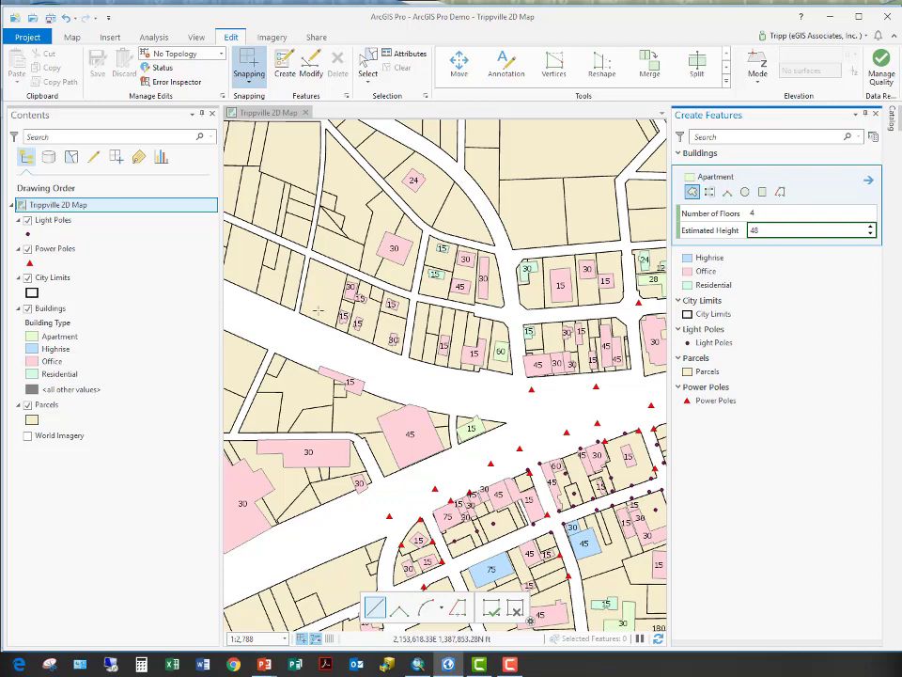
key("Tab")
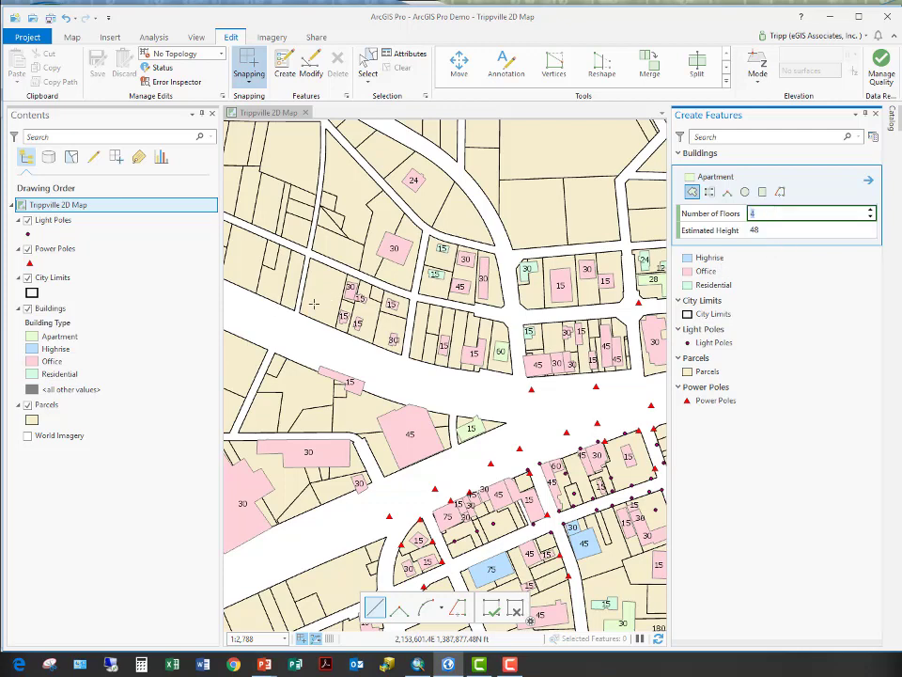
scroll(314, 303, "up", 2)
scroll(314, 303, "up", 4)
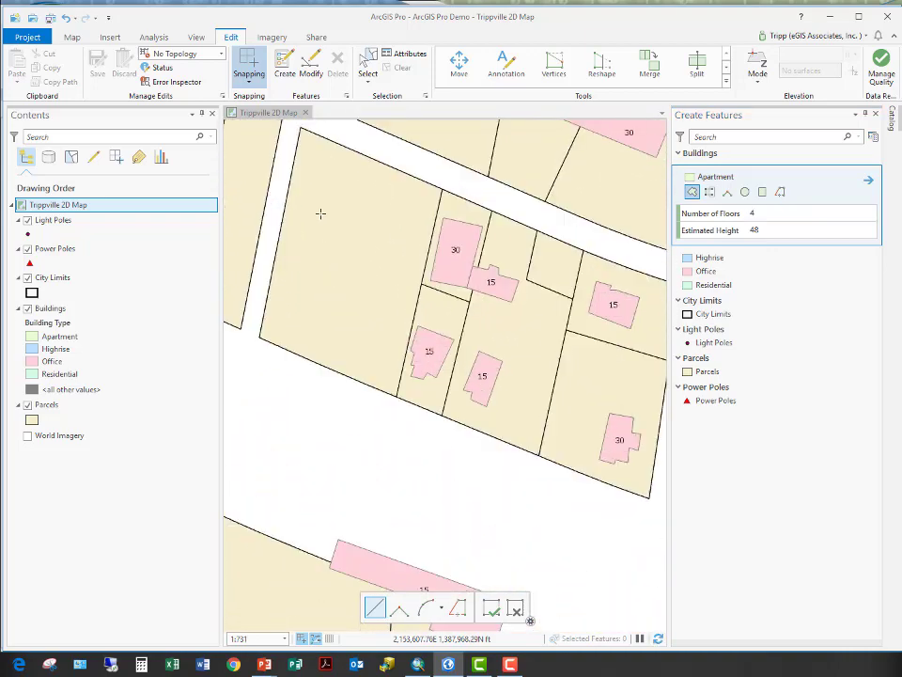
Draw a four-cornered Apartment building inside the large upper-left parcel
left_click(320, 215)
left_click(295, 301)
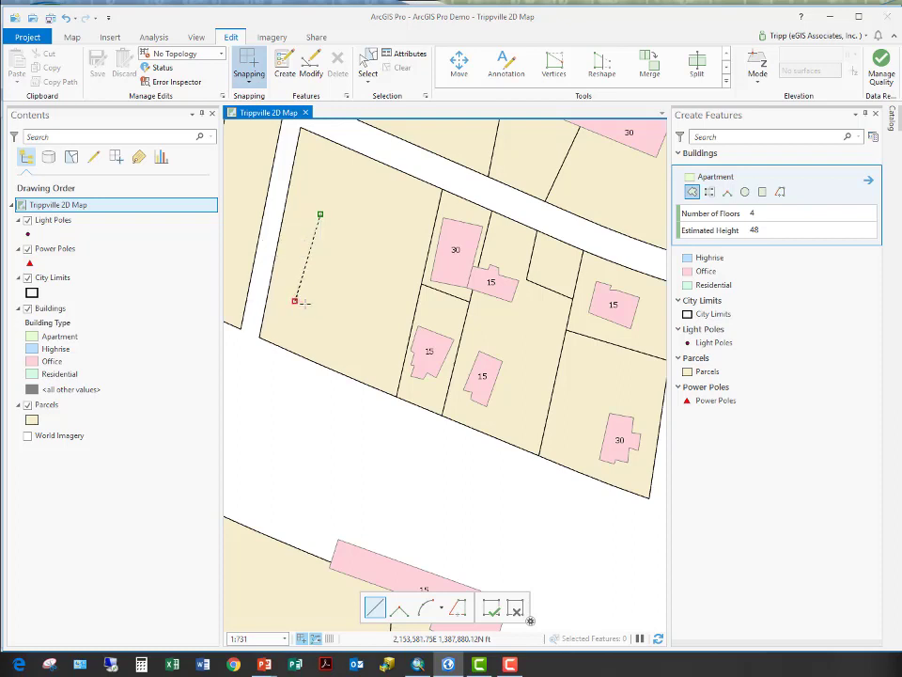
left_click(364, 323)
double_click(395, 229)
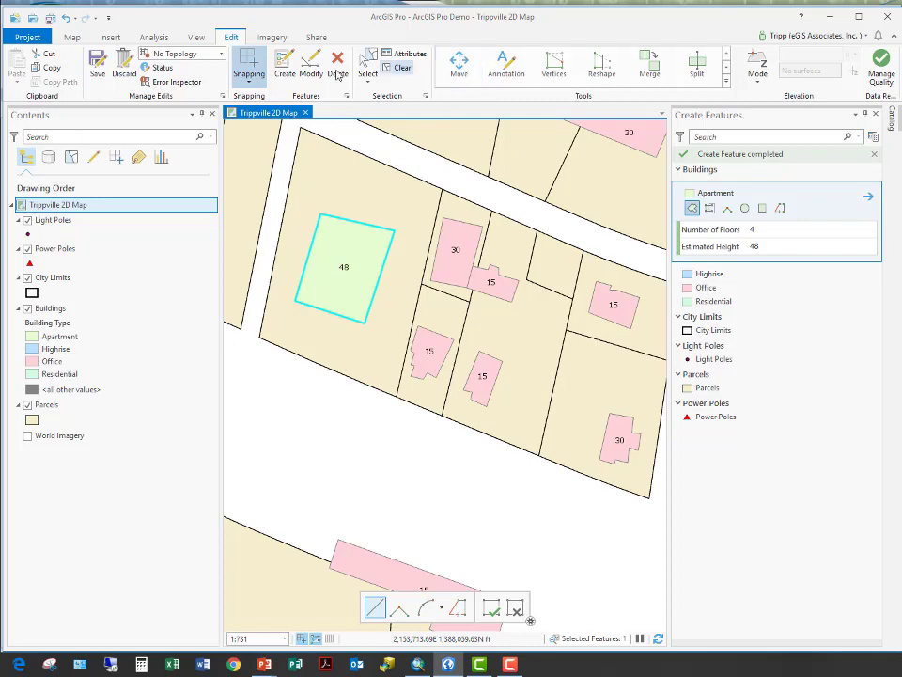
left_click(404, 56)
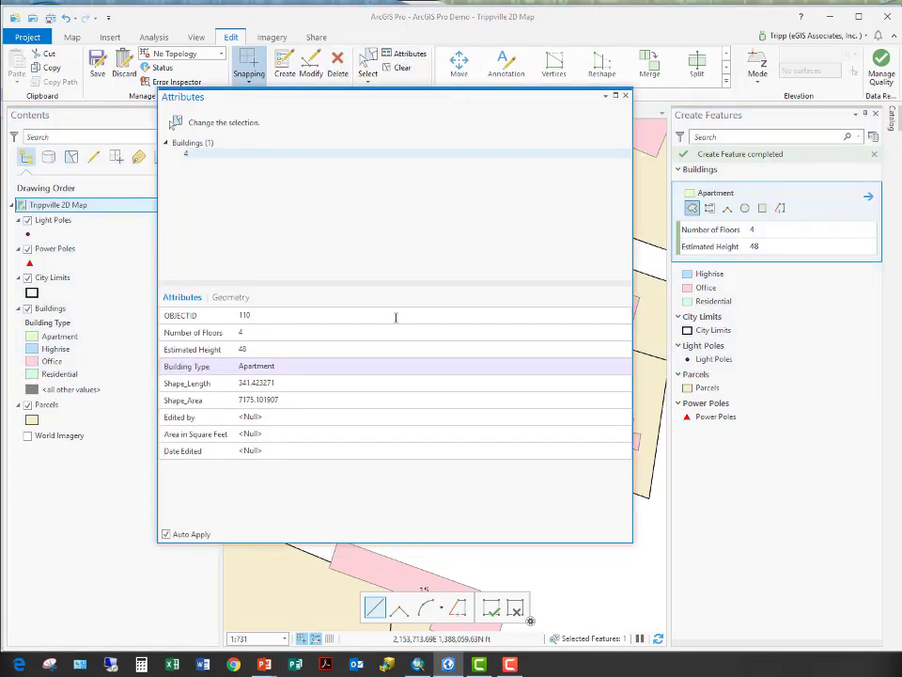
Review the new building's 4 floors and height 48 against the template's defaults
left_click(250, 342)
left_click(250, 353)
left_click(796, 246)
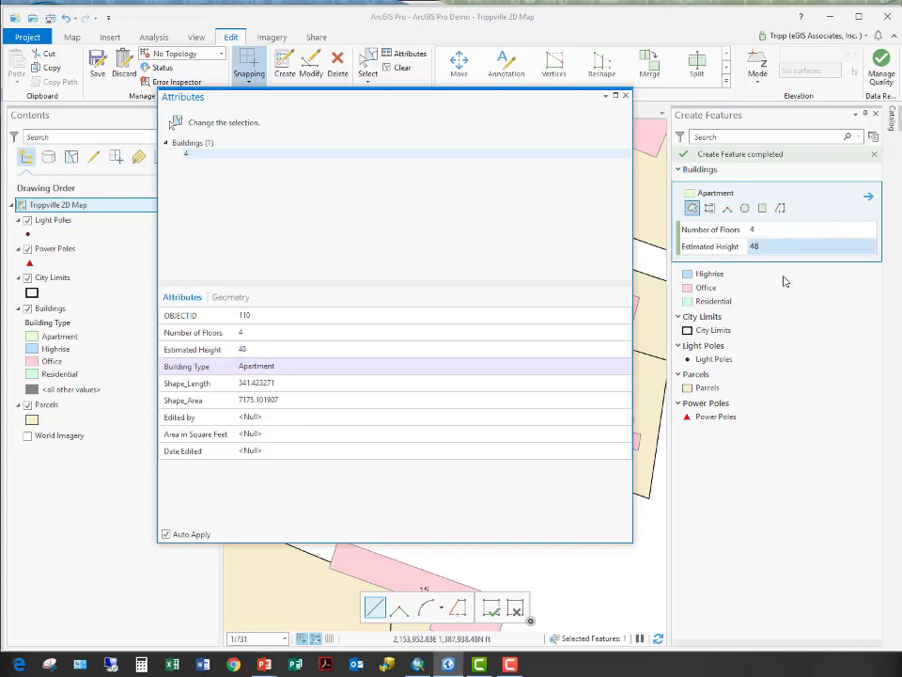
left_click(625, 96)
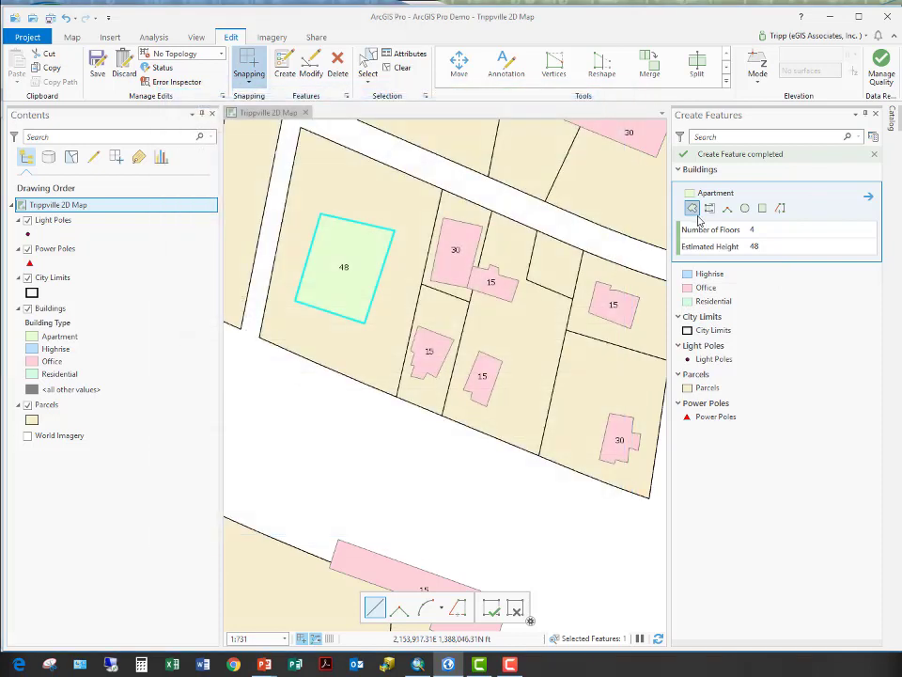
Check the template's floors and height defaults, then show the project Catalog pane
left_click(754, 229)
left_click(761, 245)
left_click(766, 233)
left_click(761, 244)
left_click(766, 231)
left_click(762, 244)
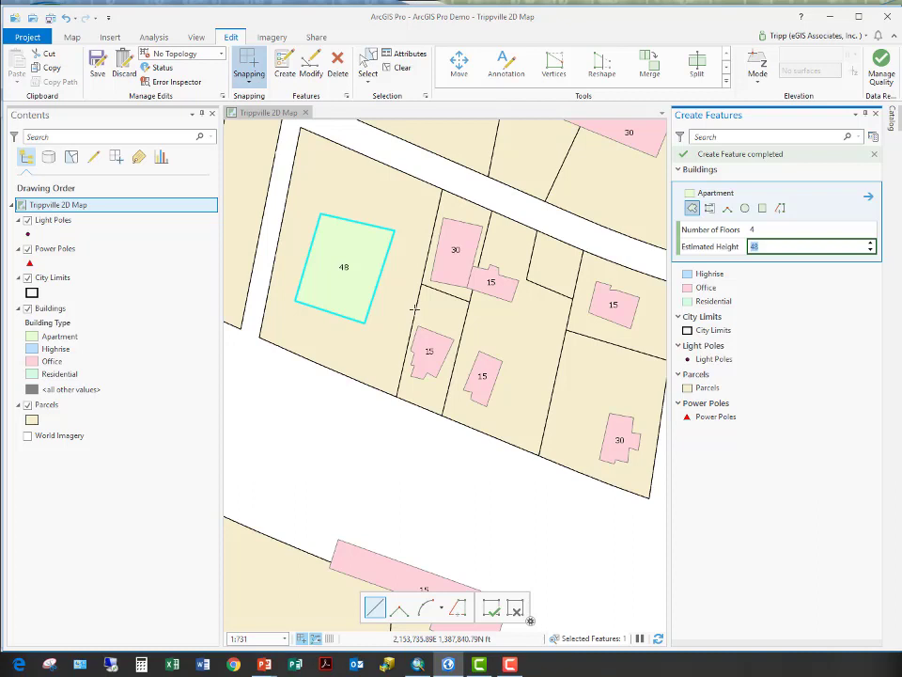
left_click(892, 121)
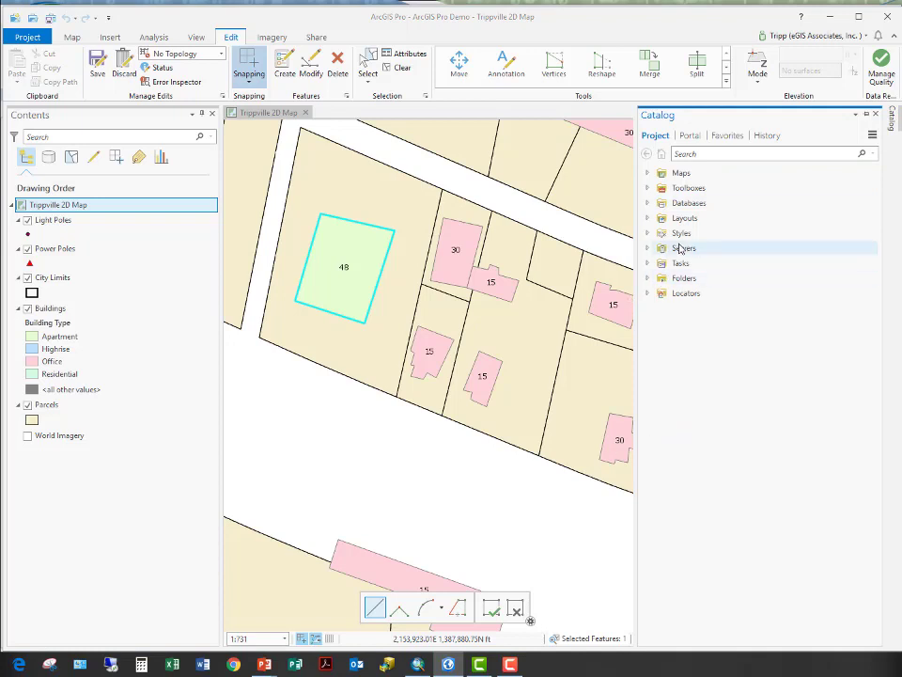
Locate the Zoning feature class in Trippville_GIS.gdb and drag it toward the map
left_click(648, 203)
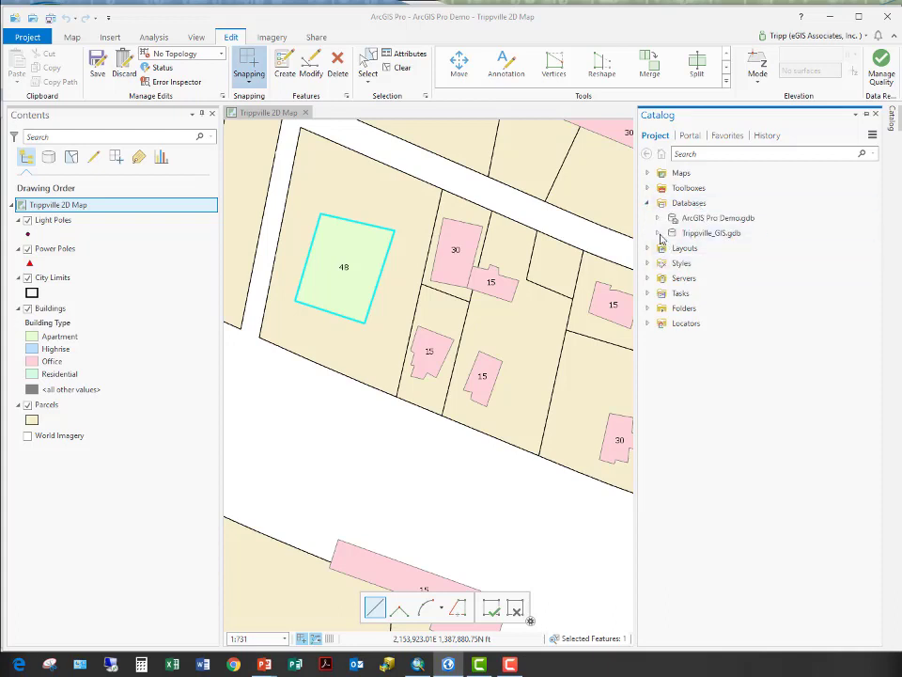
left_click(658, 234)
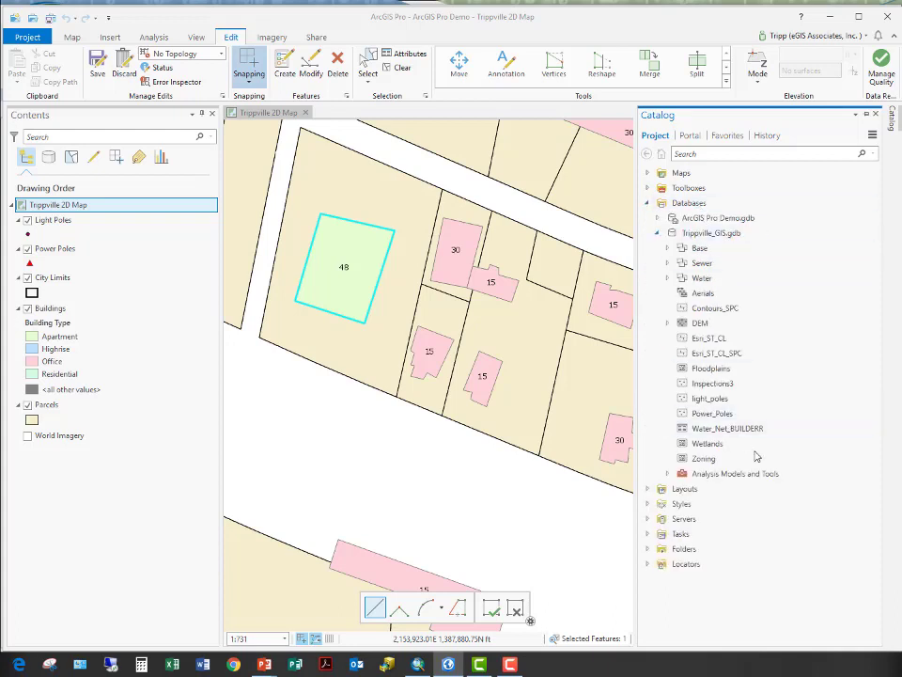
left_click(712, 368)
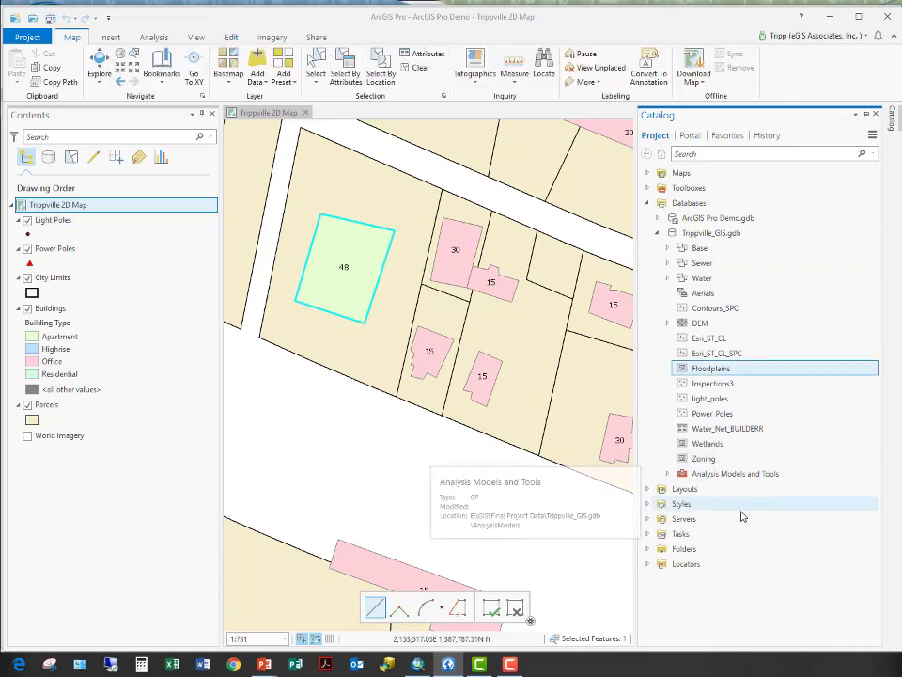
left_click(706, 458)
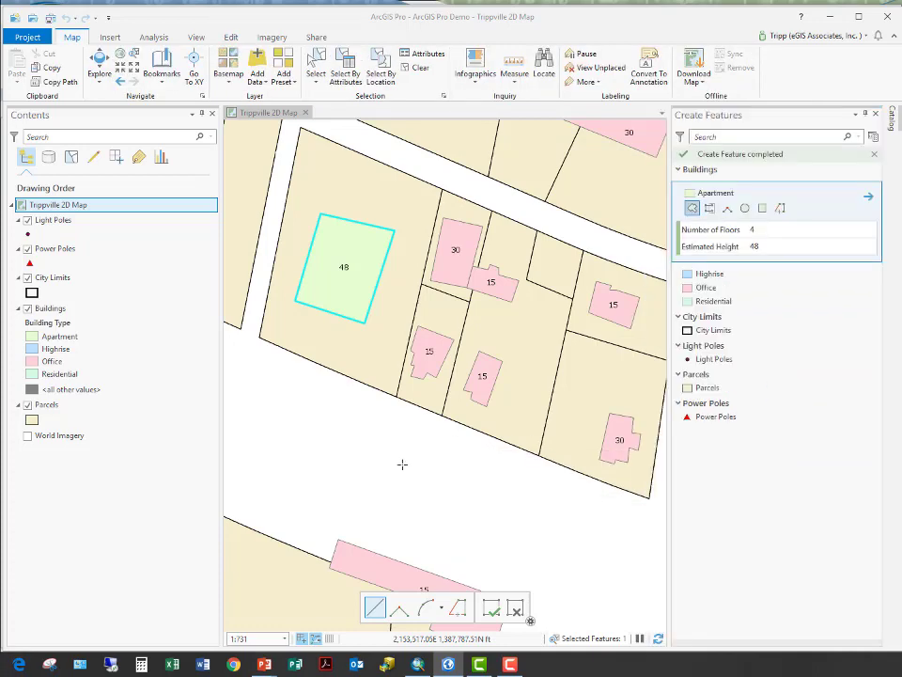
left_click_drag(389, 454, 429, 496)
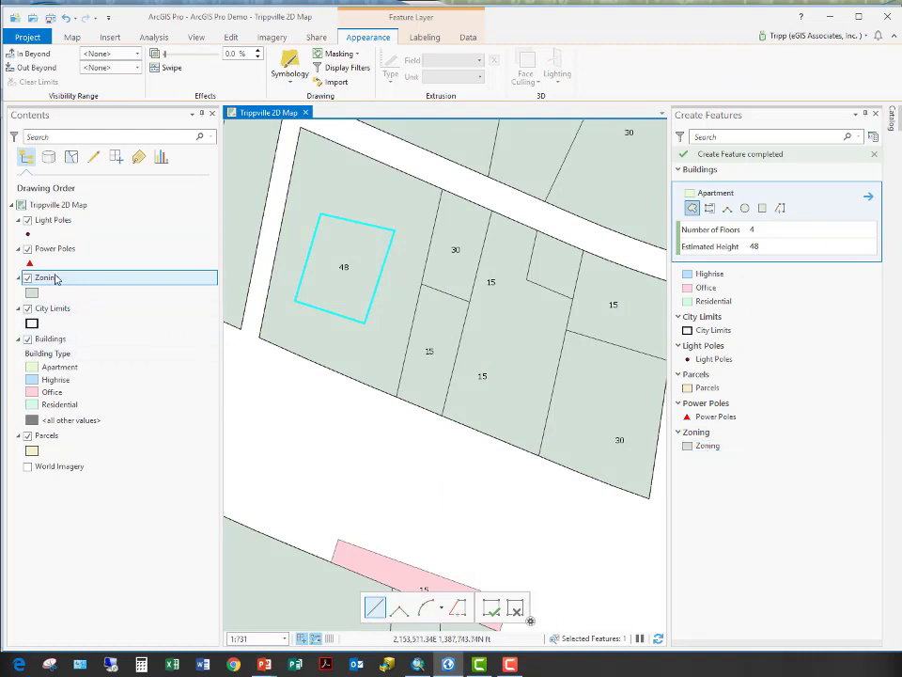
Symbolize the Zoning layer with Unique Values categorized by the ZONING field
left_click(297, 80)
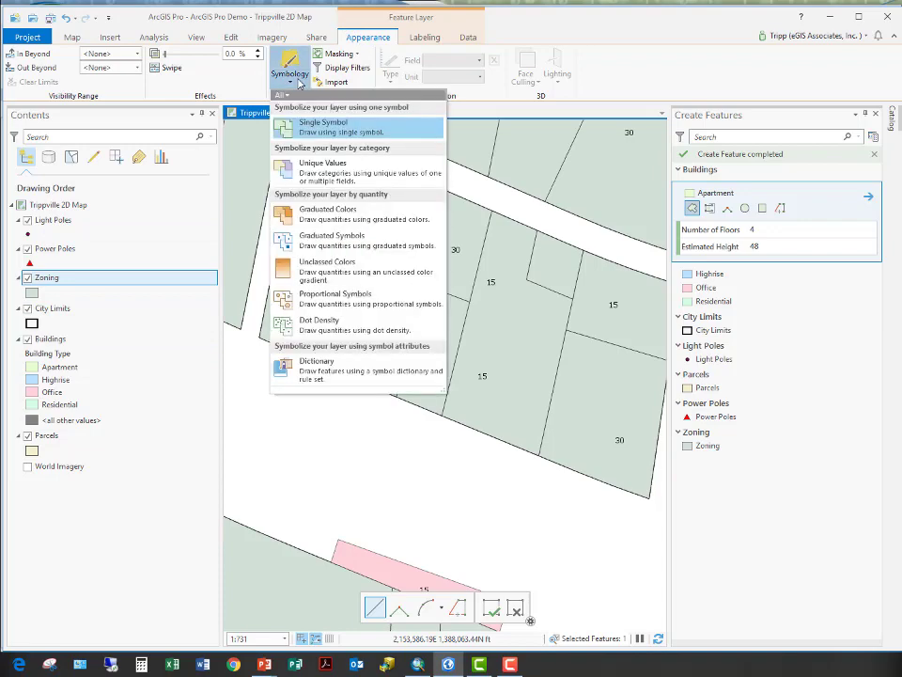
left_click(322, 167)
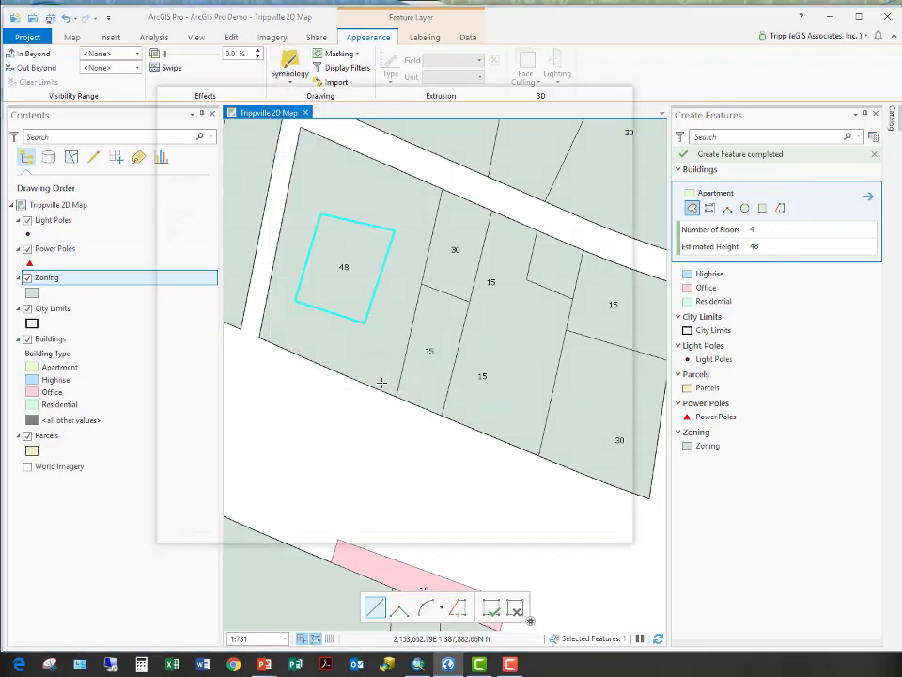
left_click(220, 167)
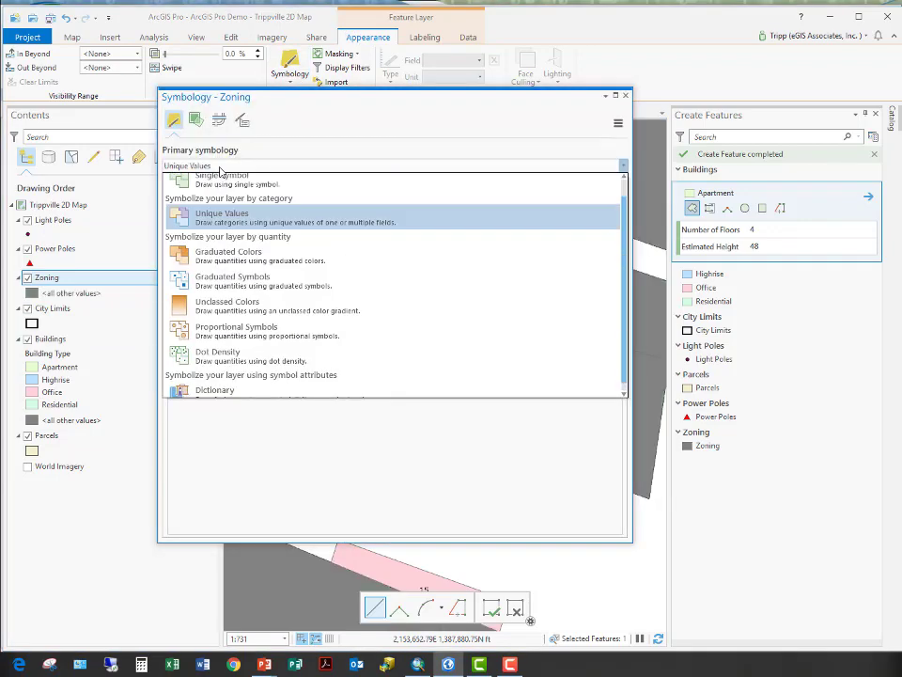
left_click(220, 168)
left_click(244, 186)
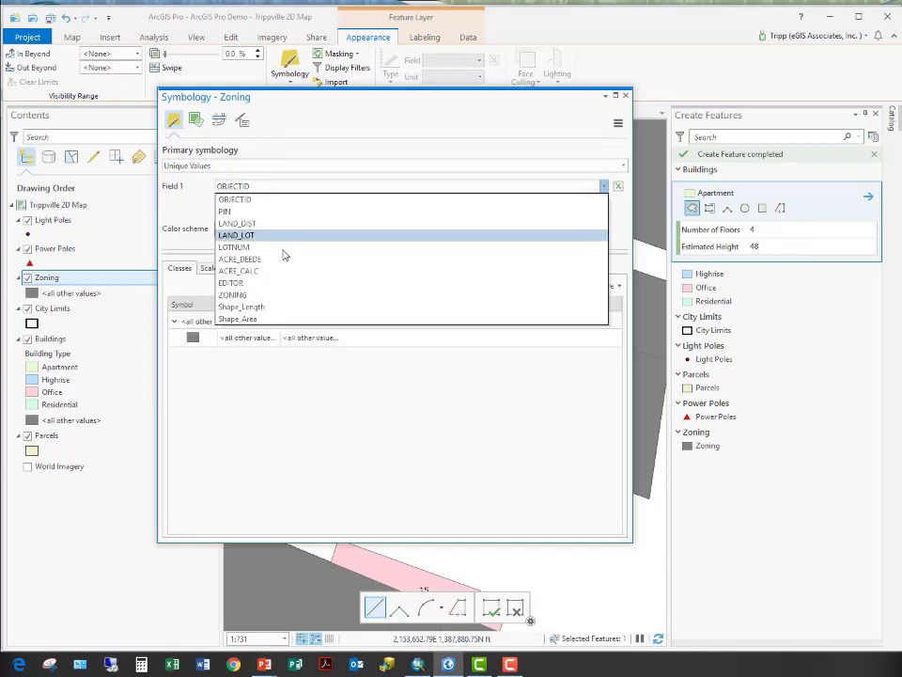
left_click(272, 295)
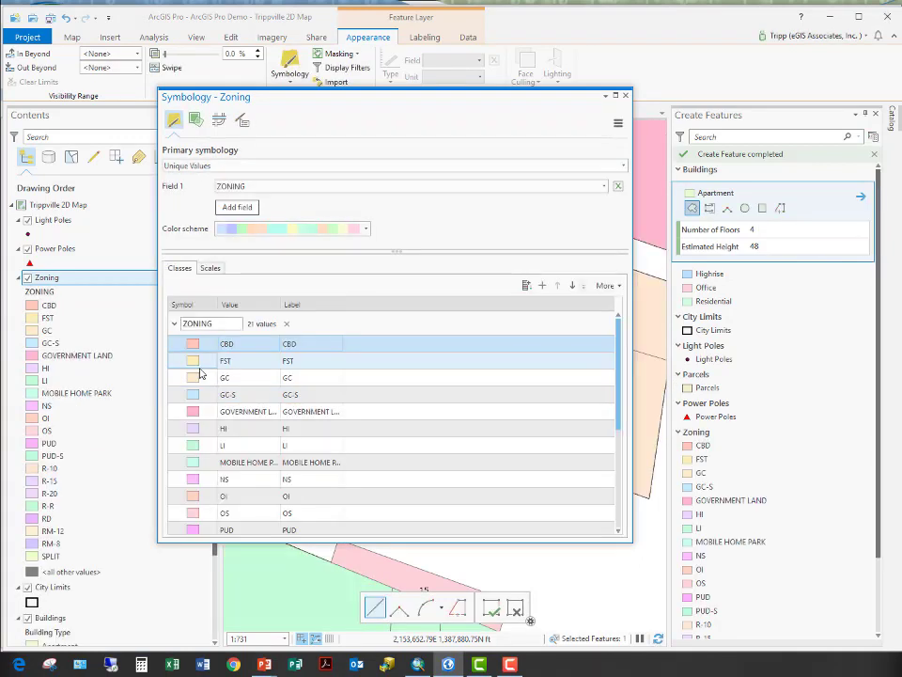
Apply a rainbow colour scheme to the 21 zoning classes and close the Symbology pane
scroll(208, 485, "down", 3)
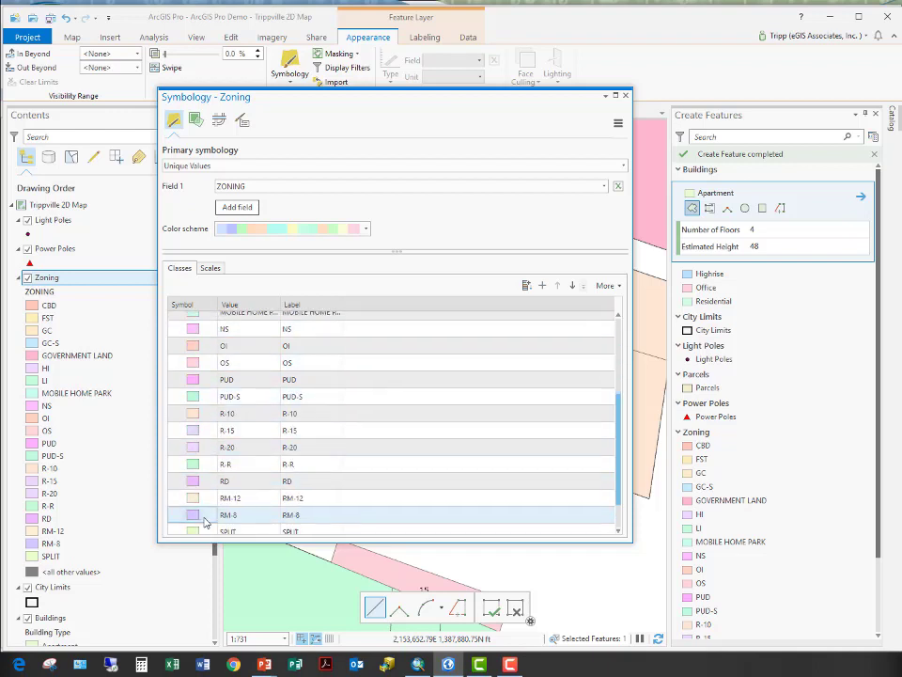
left_click(356, 235)
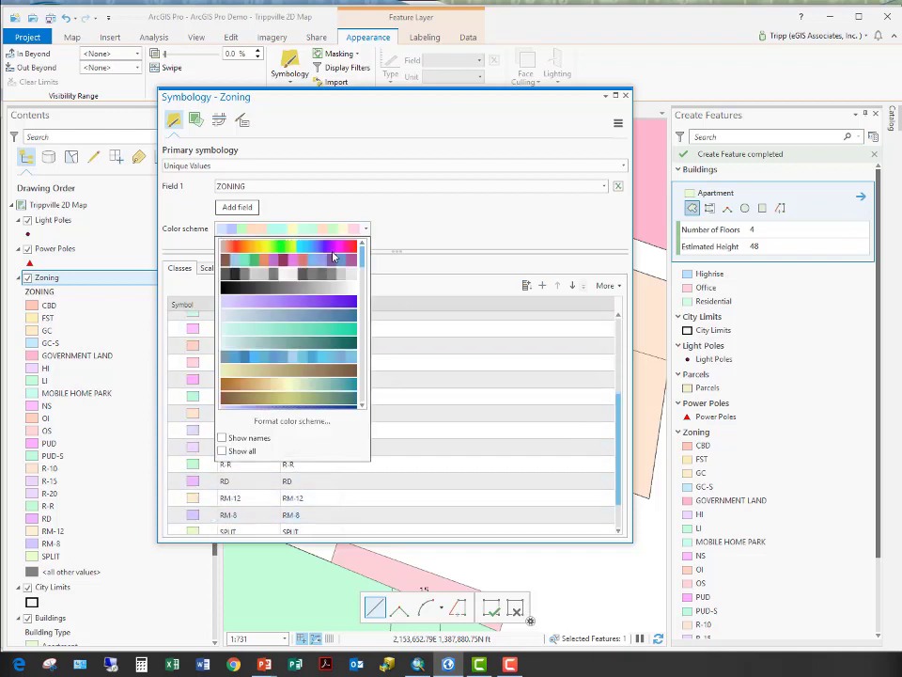
left_click(322, 265)
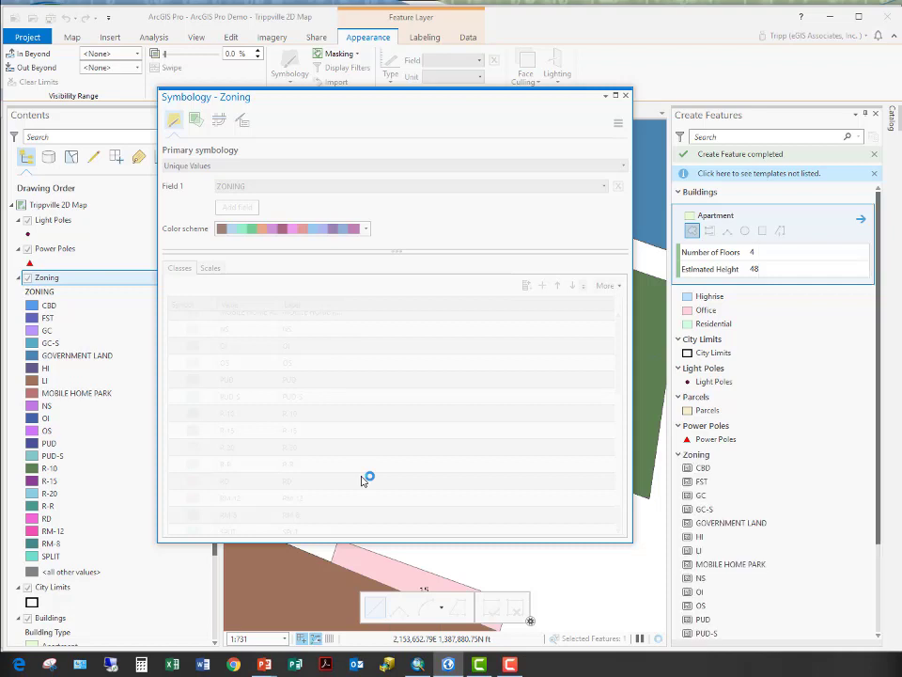
scroll(765, 564, "down", 2)
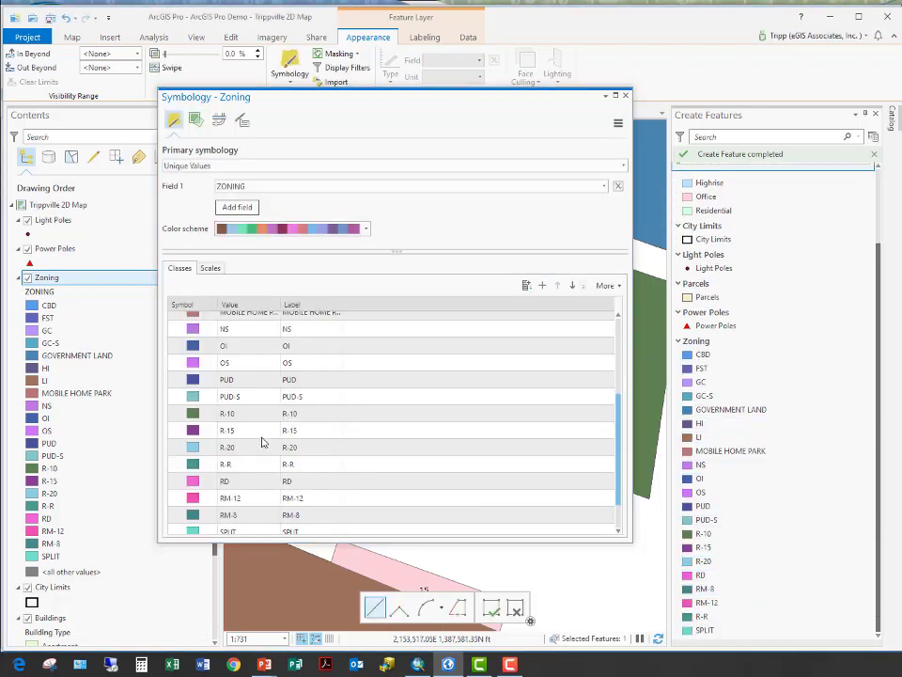
left_click(322, 232)
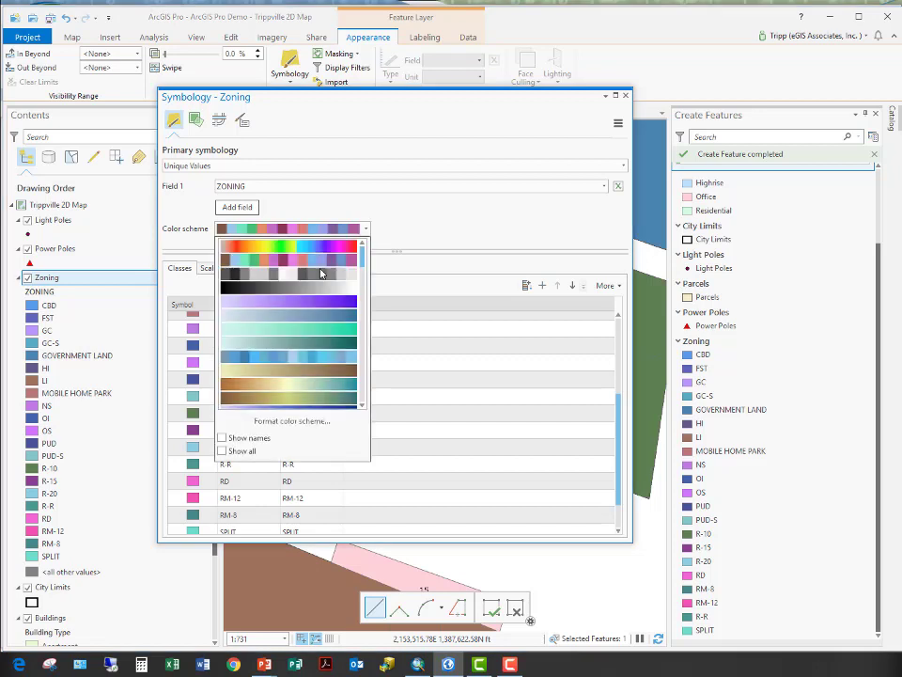
left_click(312, 246)
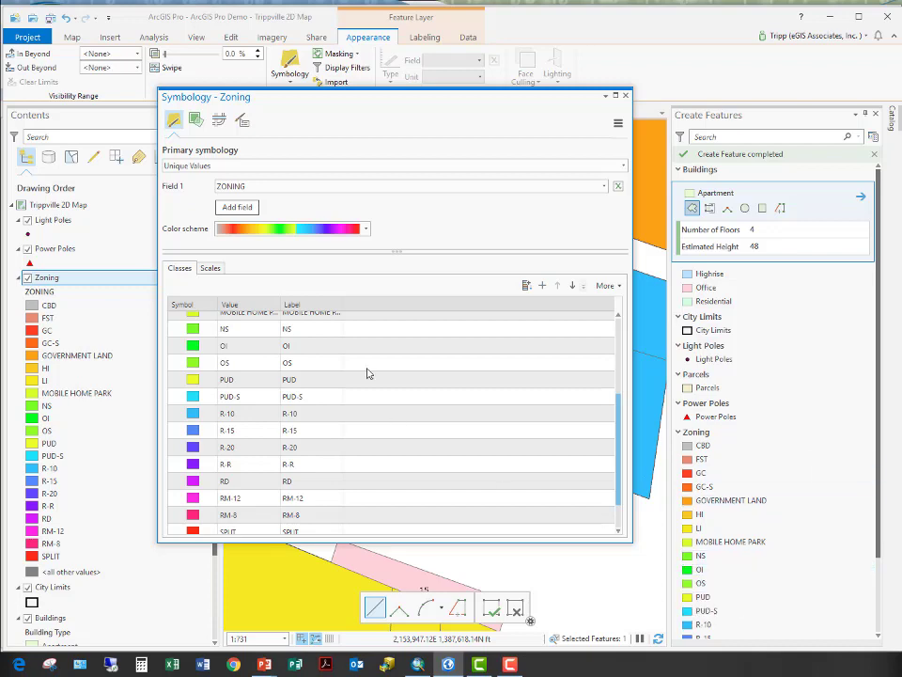
left_click(626, 96)
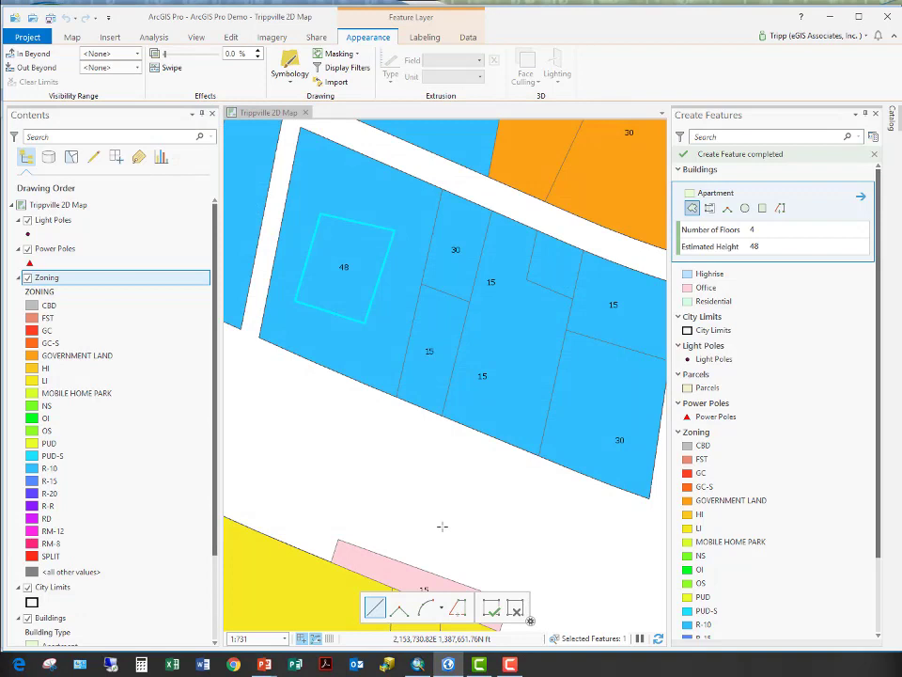